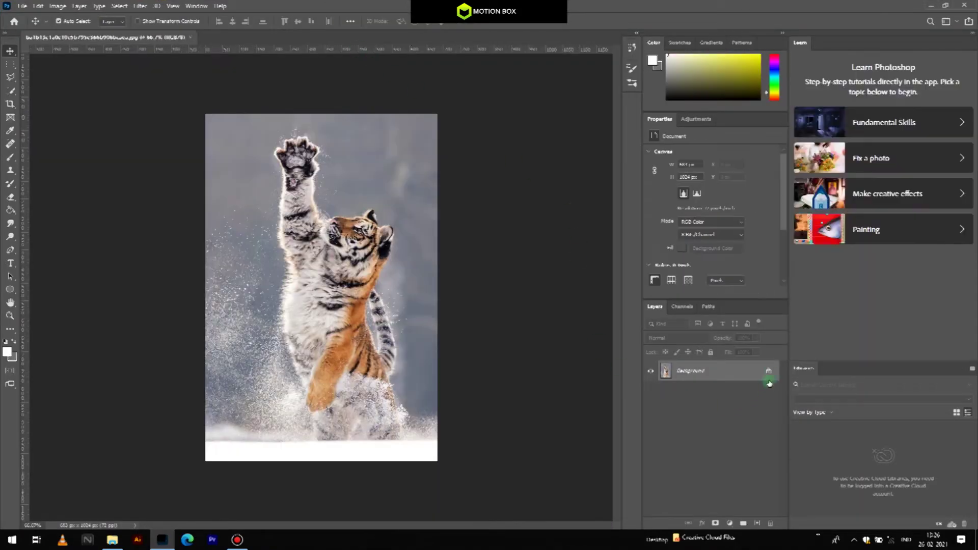
- Duplicate the tiger photo layer and darken it with a Brightness/Contrast adjustment at brightness -150 and increased contrast
{"action": "key", "text": "ctrl+j"}
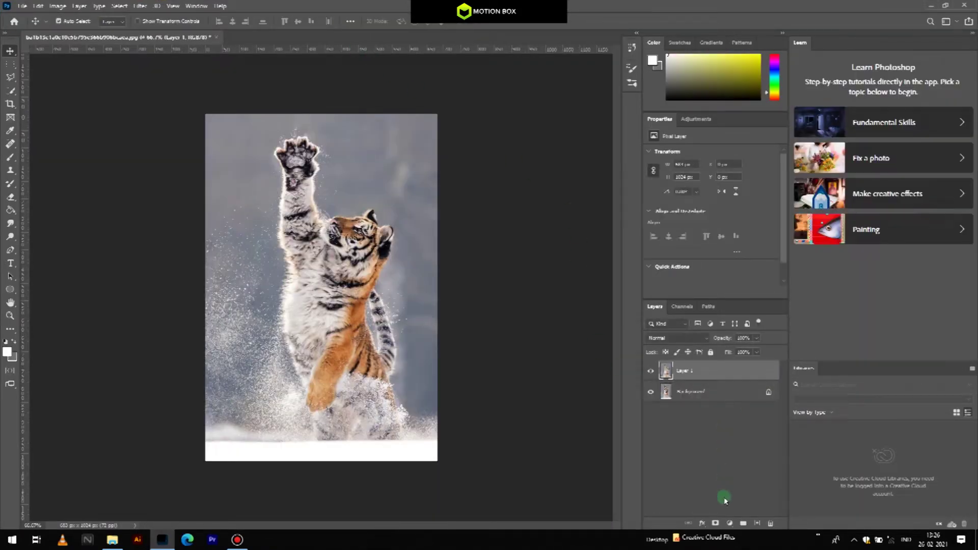
{"action": "left_click", "coordinate": [729, 523]}
{"action": "left_click", "coordinate": [758, 376]}
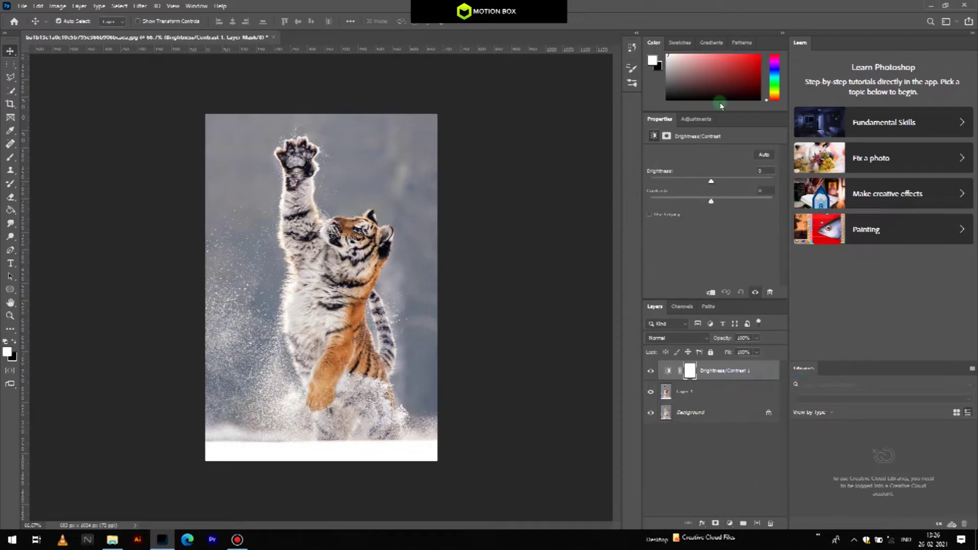
{"action": "left_click_drag", "start_coordinate": [706, 179], "coordinate": [627, 174]}
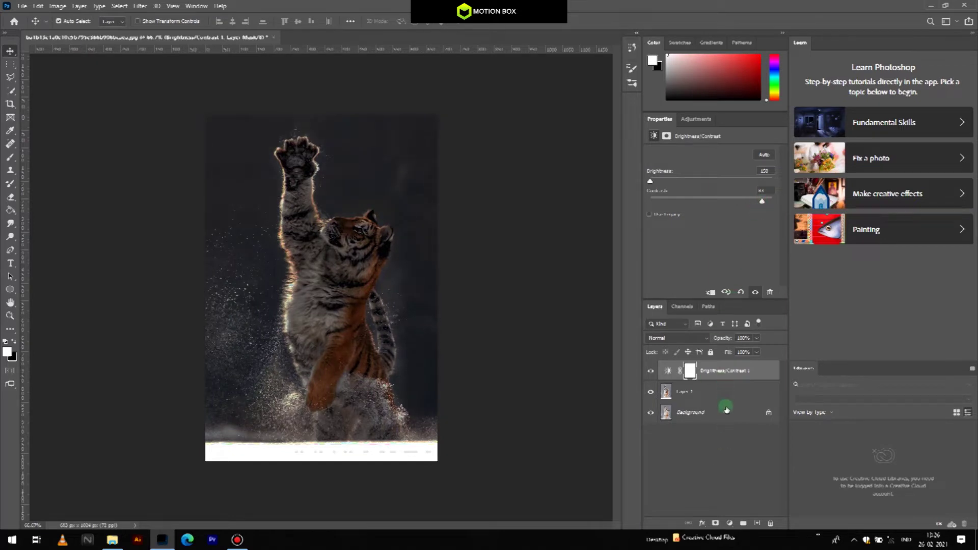
- Add a Curves adjustment layer above the brightness adjustment and pull the lower part of the curve down slightly
{"action": "left_click", "coordinate": [729, 523]}
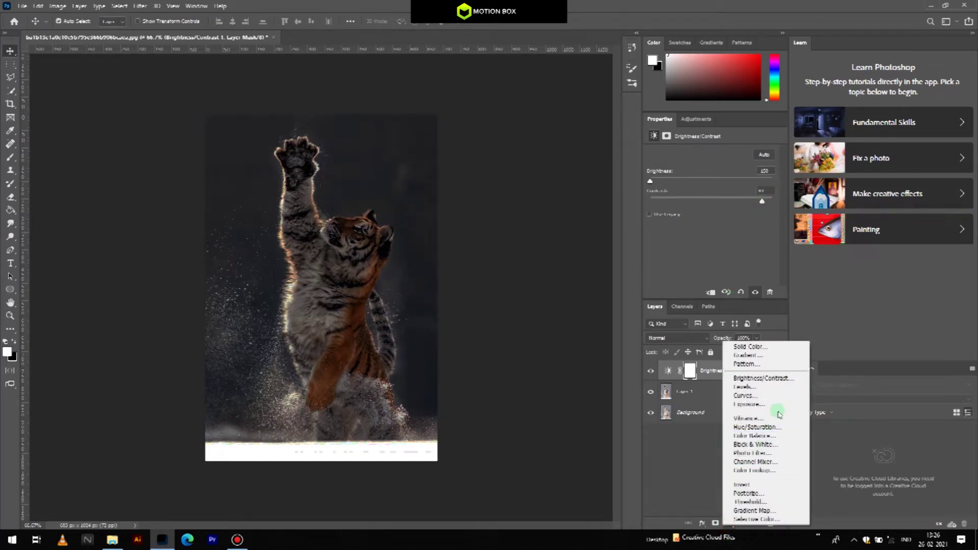
{"action": "left_click", "coordinate": [772, 396]}
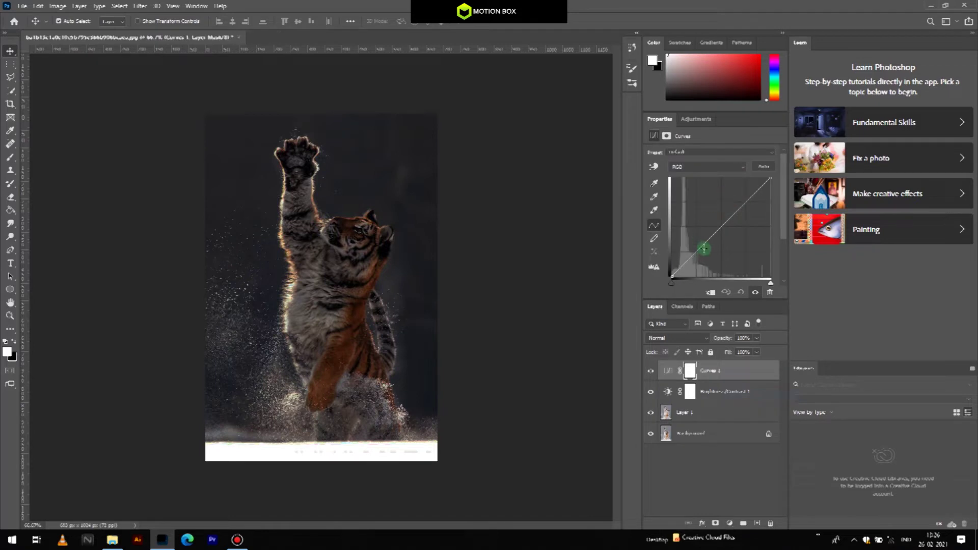
{"action": "left_click_drag", "start_coordinate": [700, 248], "coordinate": [703, 251]}
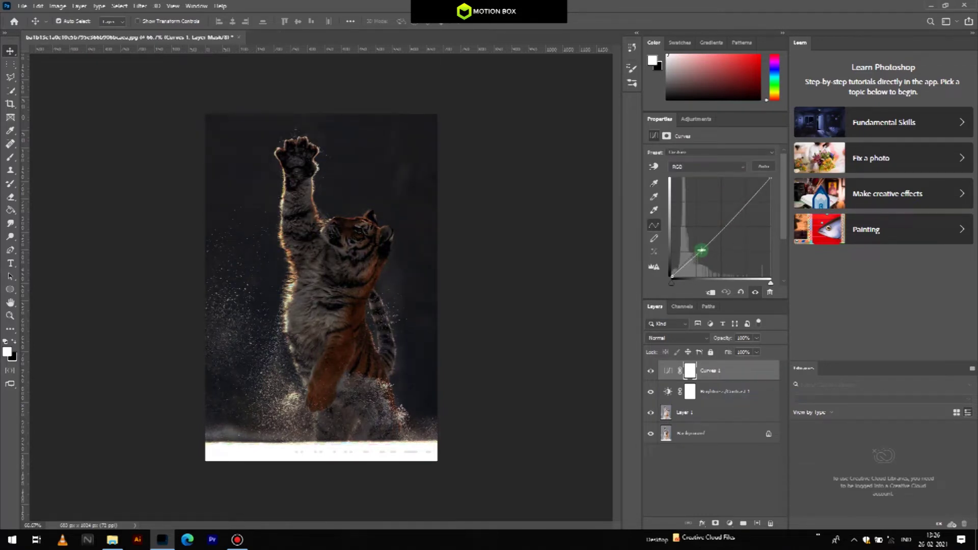
{"action": "left_click", "coordinate": [704, 506]}
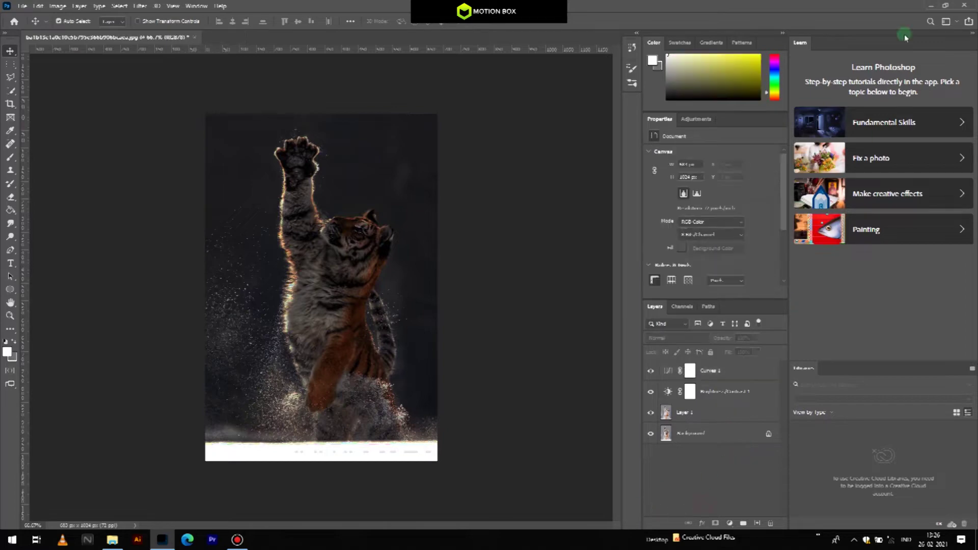
- Switch to File Explorer and bring the moon_PNG40 image from the ref folder into the tiger document
{"action": "left_click", "coordinate": [931, 6]}
{"action": "scroll", "coordinate": [661, 214], "scroll_direction": "down", "scroll_amount": 10}
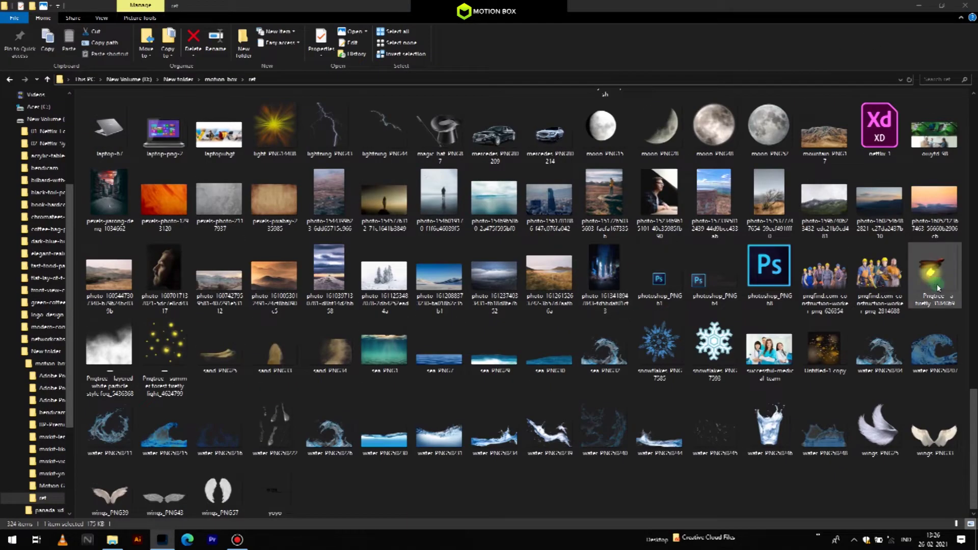
{"action": "left_click", "coordinate": [773, 134]}
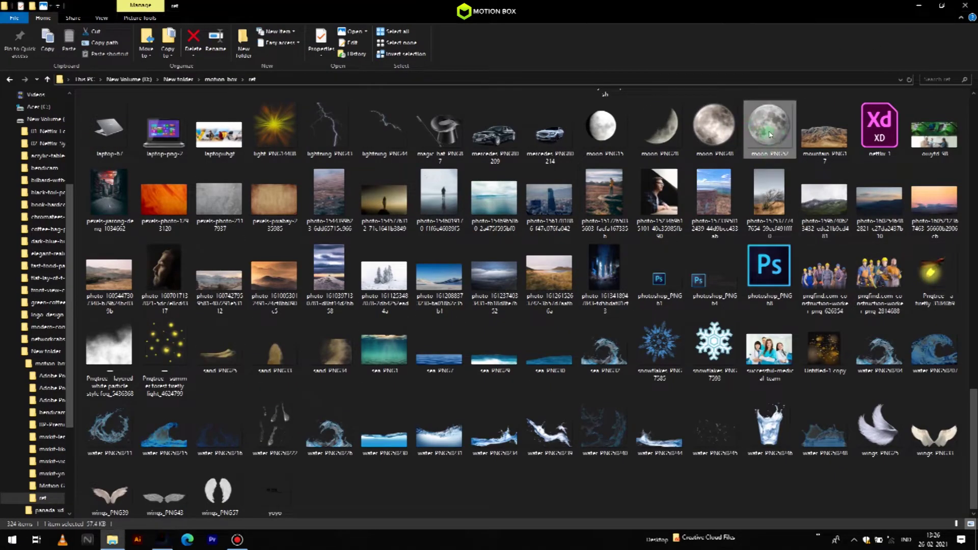
{"action": "left_click", "coordinate": [719, 132]}
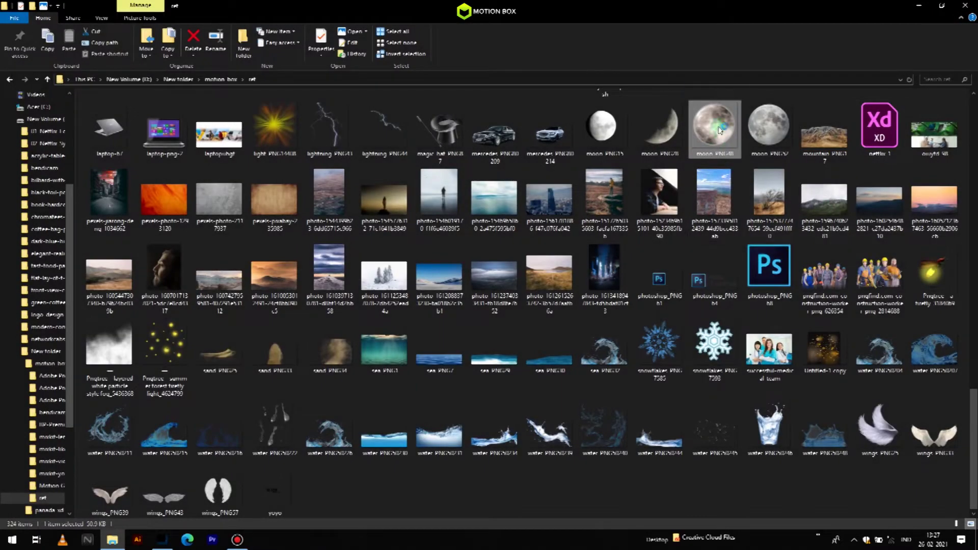
{"action": "left_click_drag", "start_coordinate": [720, 130], "coordinate": [323, 191]}
- Scale the placed moon down and position it over the tiger's raised paw
{"action": "scroll", "coordinate": [314, 157], "scroll_direction": "up", "scroll_amount": 8}
{"action": "left_click_drag", "start_coordinate": [349, 134], "coordinate": [412, 288]}
{"action": "left_click_drag", "start_coordinate": [343, 256], "coordinate": [337, 247]}
{"action": "key", "text": "Return"}
{"action": "key", "text": "ctrl+0"}
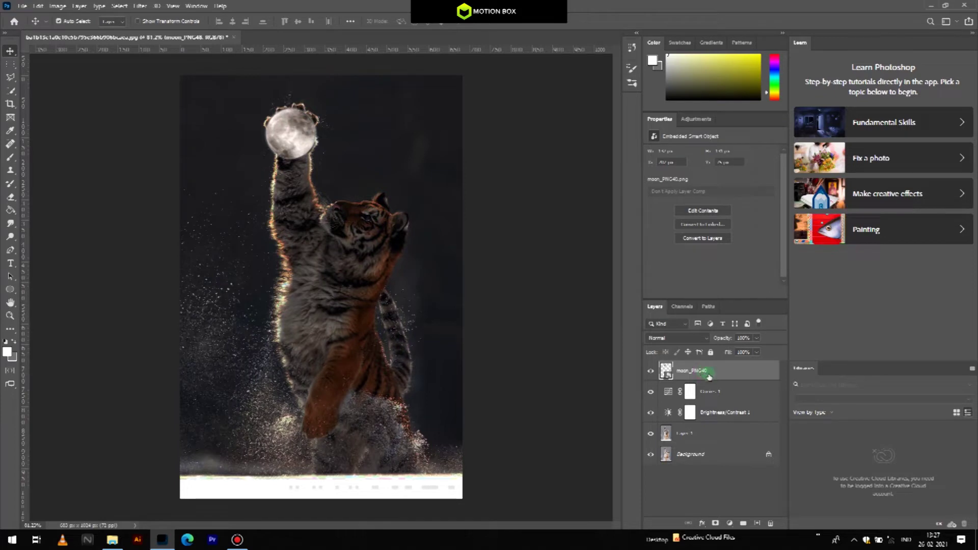
- Create a new layer beneath the moon and paint a soft white glow behind it with the Brush tool
{"action": "left_click", "coordinate": [757, 523], "text": "ctrl"}
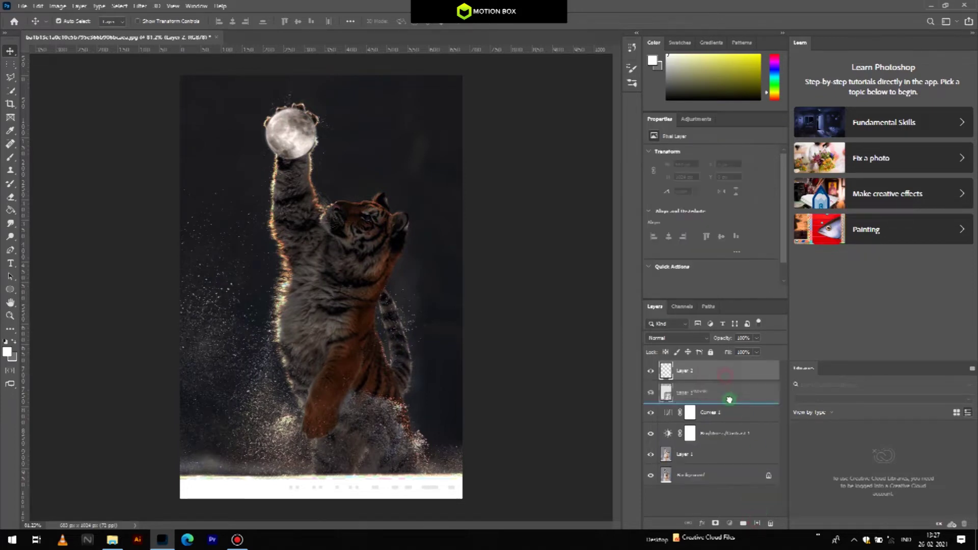
{"action": "left_click", "coordinate": [10, 158]}
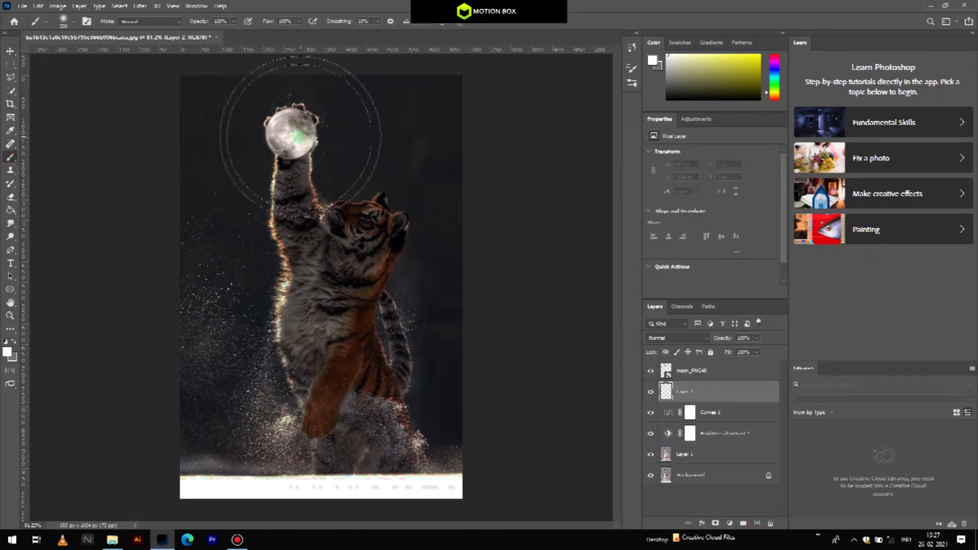
{"action": "left_click", "coordinate": [288, 134]}
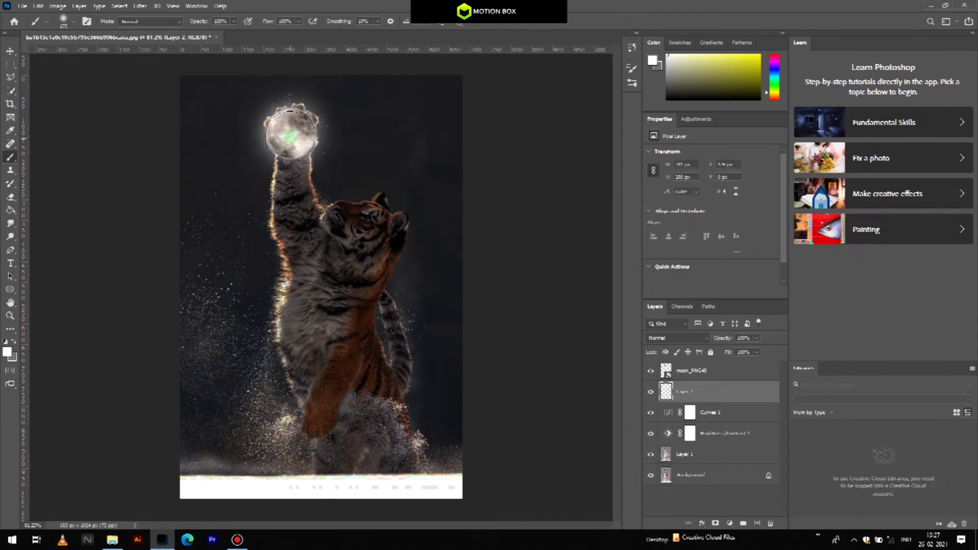
{"action": "left_click", "coordinate": [289, 132]}
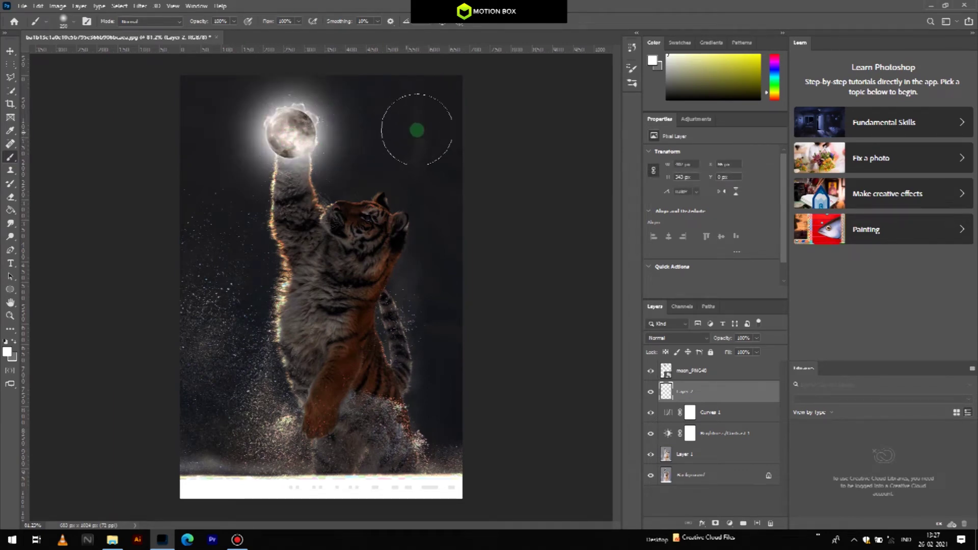
{"action": "scroll", "coordinate": [434, 118], "scroll_direction": "down", "scroll_amount": 1}
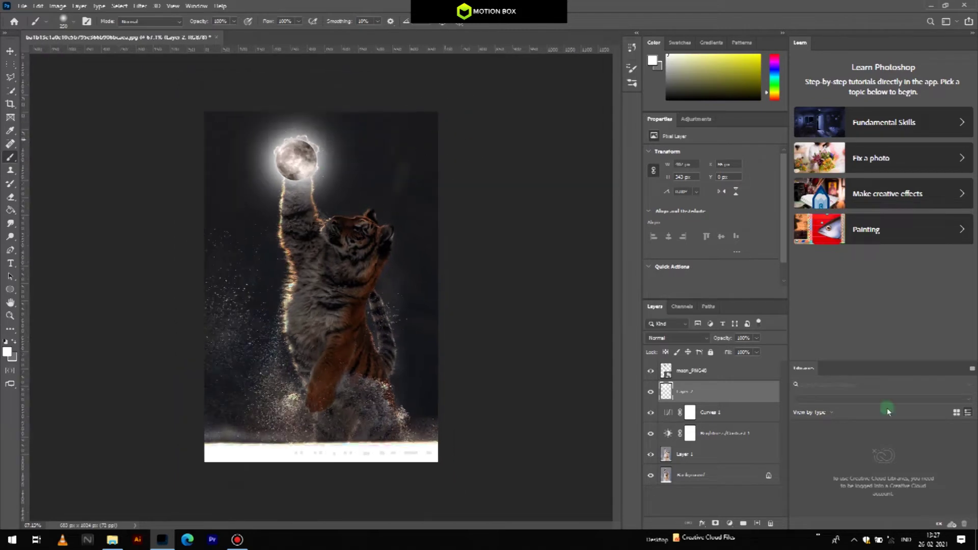
- Set the moon glow layer's blend mode to Screen and reduce its opacity to 49%
{"action": "left_click", "coordinate": [697, 337]}
{"action": "left_click", "coordinate": [698, 360]}
{"action": "left_click_drag", "start_coordinate": [729, 338], "coordinate": [706, 330]}
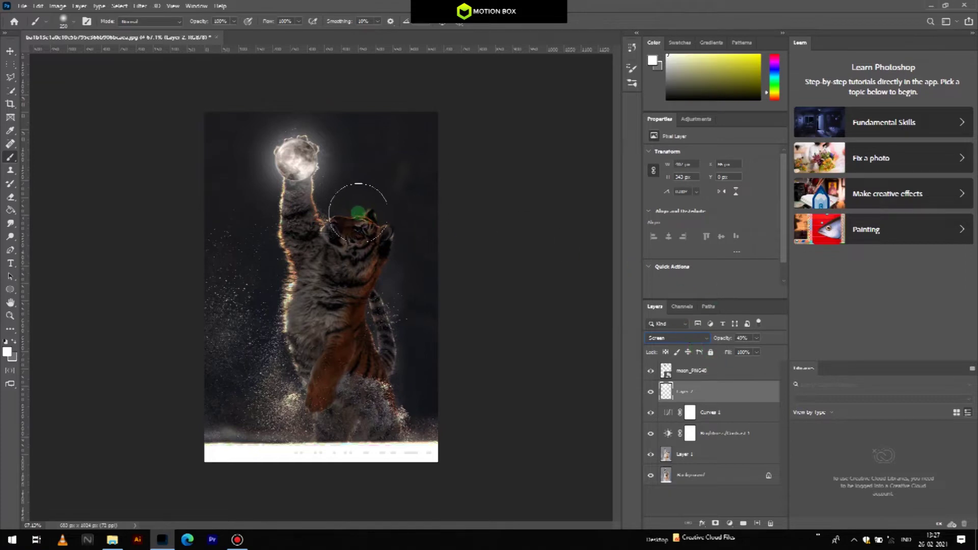
- Enlarge the glow with Free Transform so it spreads around the moon, and lower the layer's opacity to 16%
{"action": "left_click", "coordinate": [11, 52]}
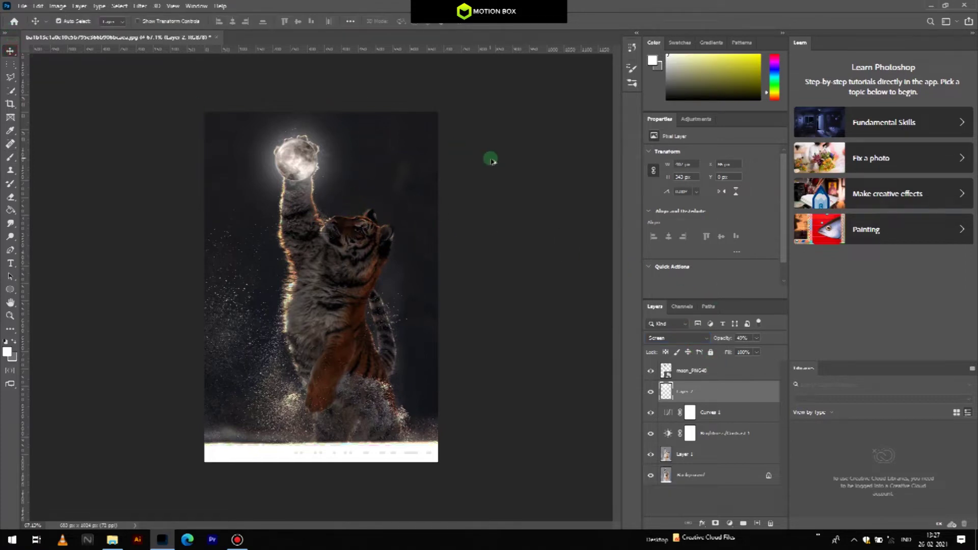
{"action": "scroll", "coordinate": [490, 159], "scroll_direction": "down", "scroll_amount": 2}
{"action": "scroll", "coordinate": [428, 173], "scroll_direction": "up", "scroll_amount": 1}
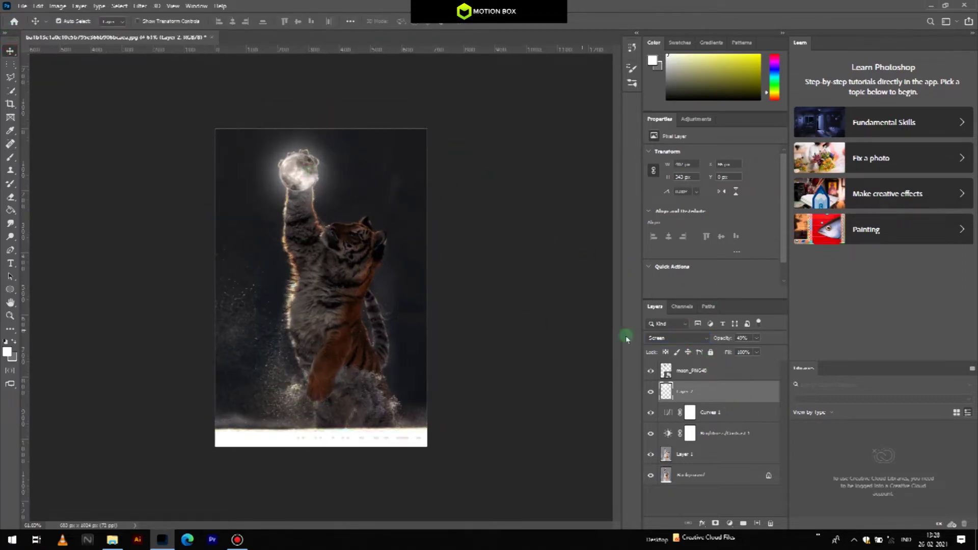
{"action": "key", "text": "ctrl+t"}
{"action": "left_click_drag", "start_coordinate": [369, 235], "coordinate": [529, 298]}
{"action": "left_click_drag", "start_coordinate": [338, 183], "coordinate": [338, 195]}
{"action": "key", "text": "Return"}
{"action": "left_click_drag", "start_coordinate": [708, 333], "coordinate": [711, 335]}
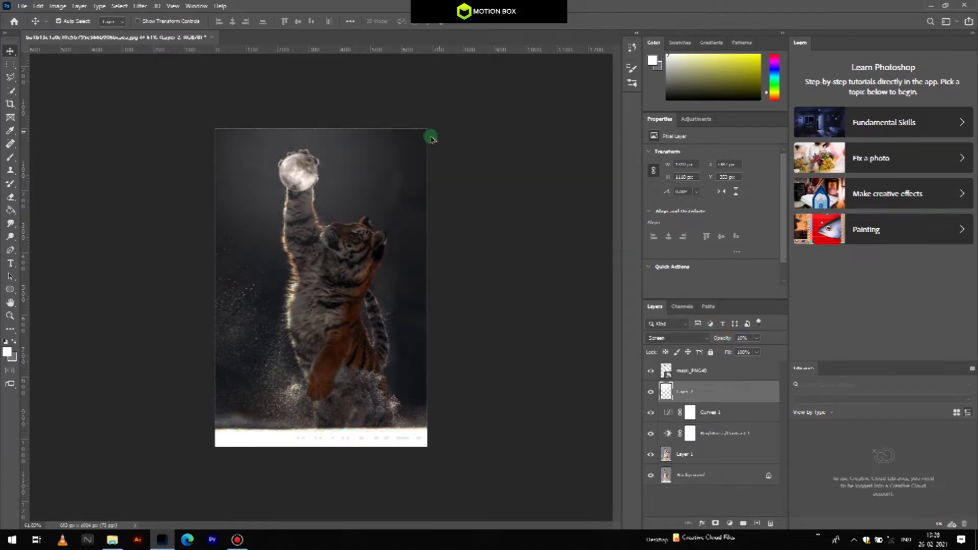
- Add another layer beneath the moon and paint a tighter soft white glow around it
{"action": "scroll", "coordinate": [312, 77], "scroll_direction": "up", "scroll_amount": 2}
{"action": "key", "text": "b"}
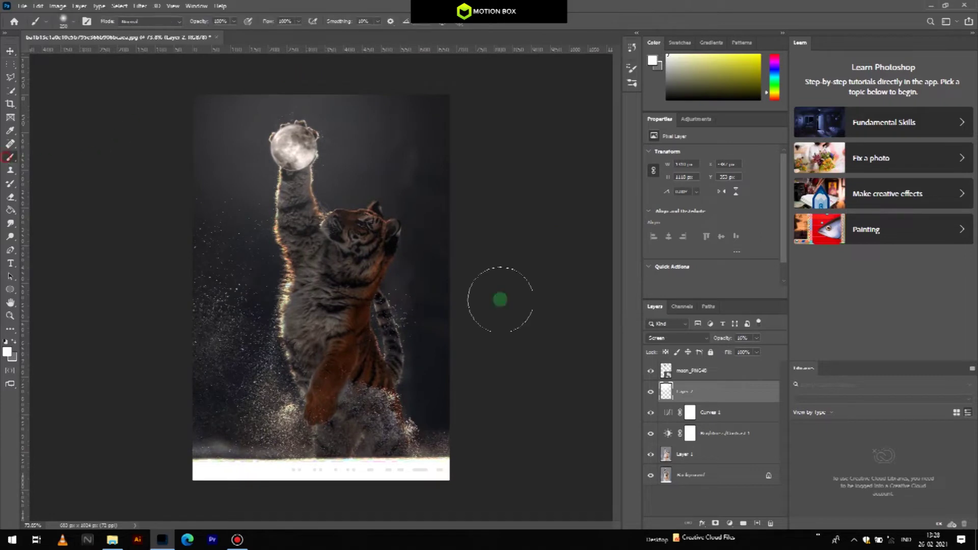
{"action": "left_click", "coordinate": [757, 523]}
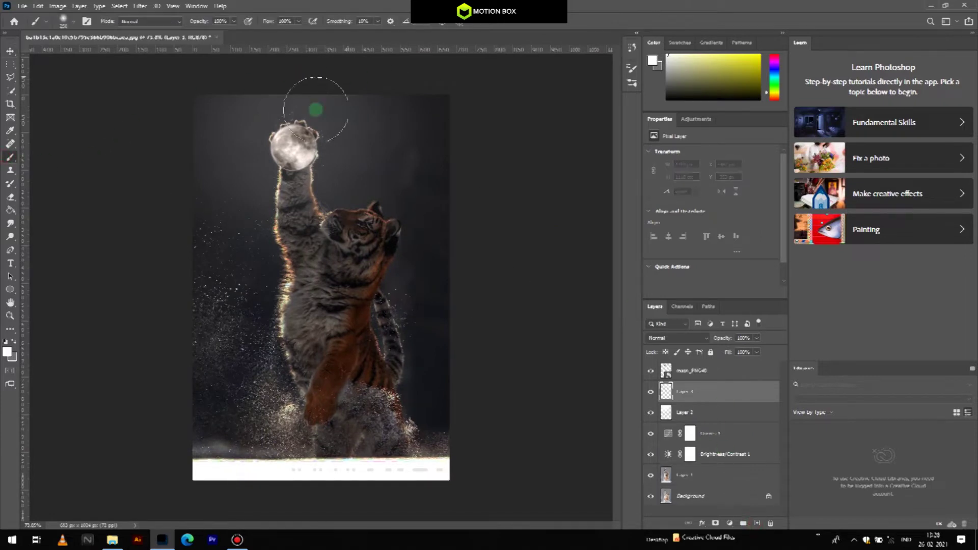
{"action": "left_click", "coordinate": [294, 147]}
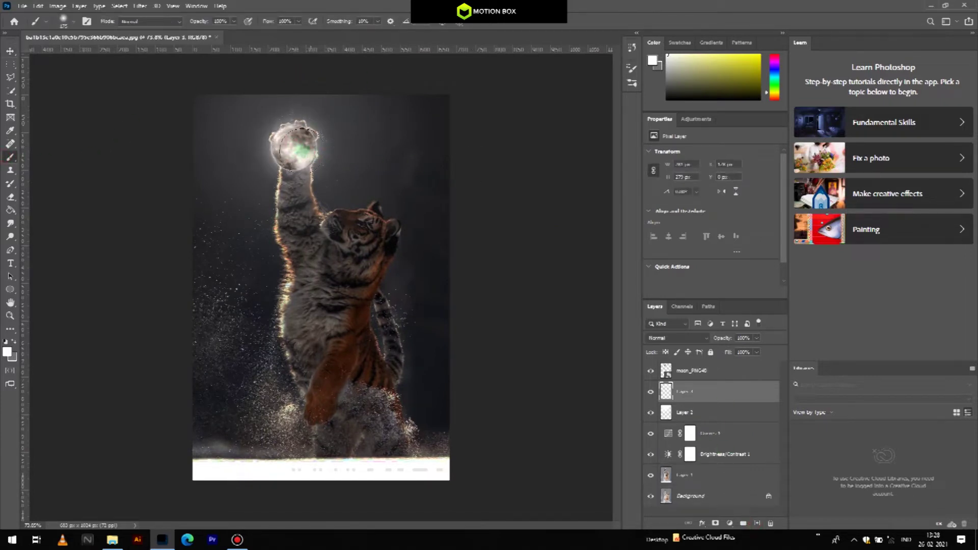
{"action": "left_click", "coordinate": [294, 148]}
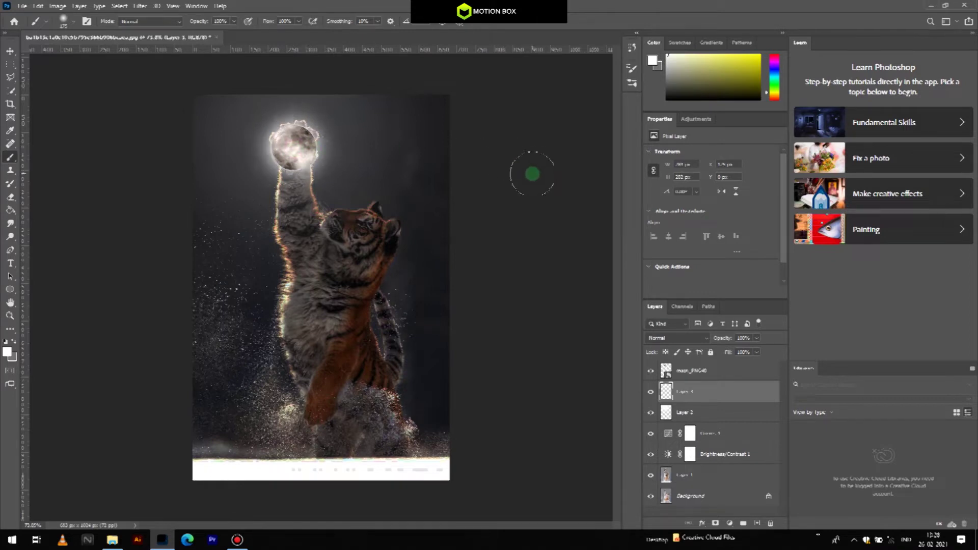
- Duplicate the tighter glow layer above the moon, with Screen blending and 3% opacity
{"action": "left_click_drag", "start_coordinate": [723, 395], "coordinate": [693, 366]}
{"action": "left_click", "coordinate": [694, 339]}
{"action": "left_click", "coordinate": [690, 362]}
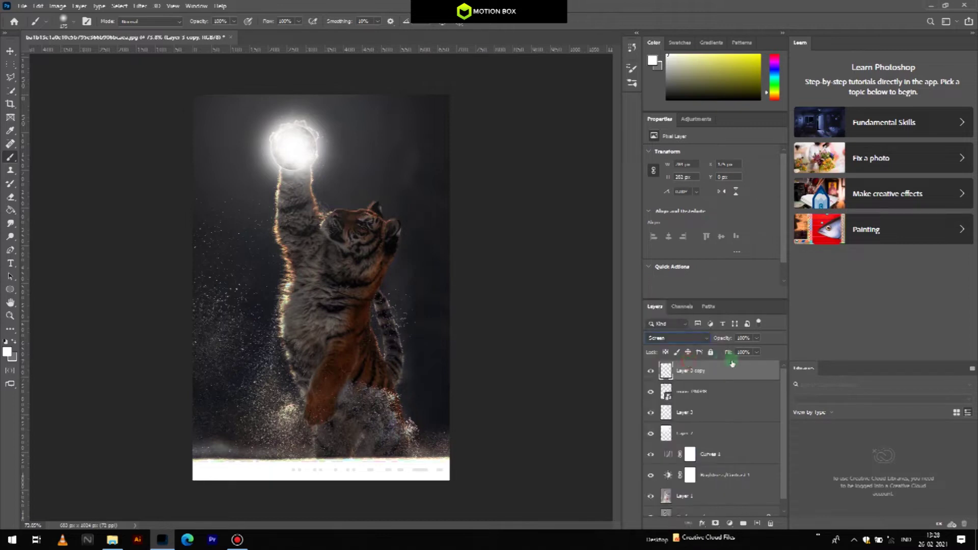
{"action": "left_click_drag", "start_coordinate": [726, 339], "coordinate": [678, 334]}
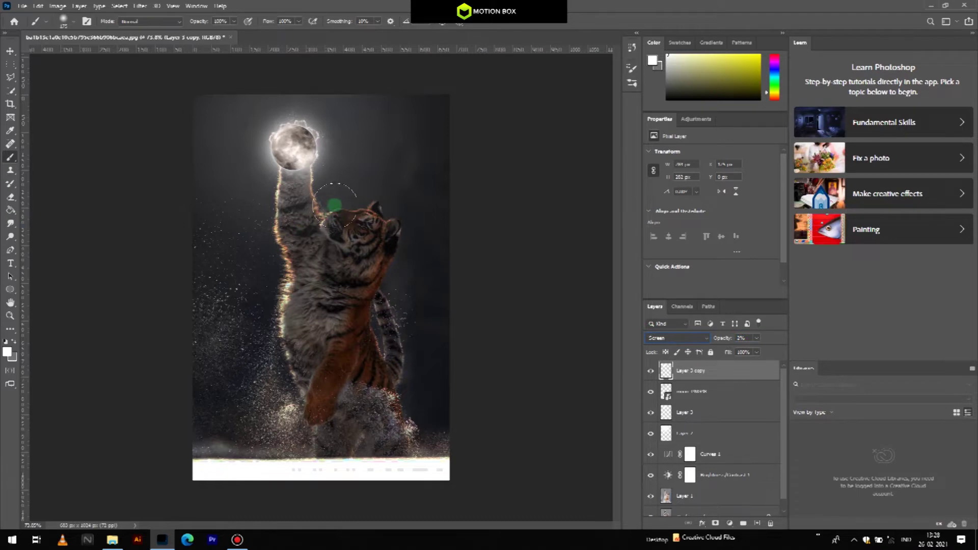
- Create a new layer directly below the moon and dab soft white light over the tiger's head and beside its raised arm
{"action": "left_click", "coordinate": [758, 521]}
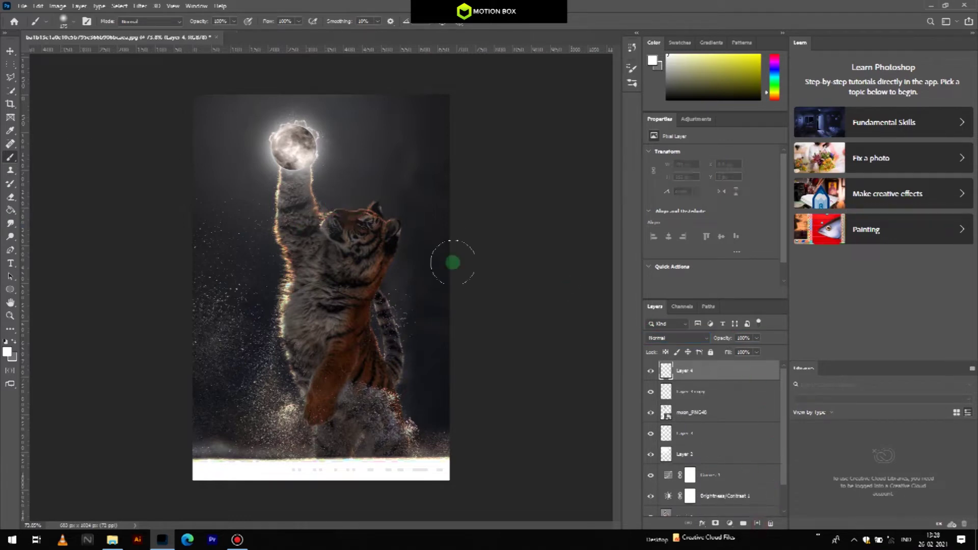
{"action": "left_click_drag", "start_coordinate": [743, 377], "coordinate": [749, 422]}
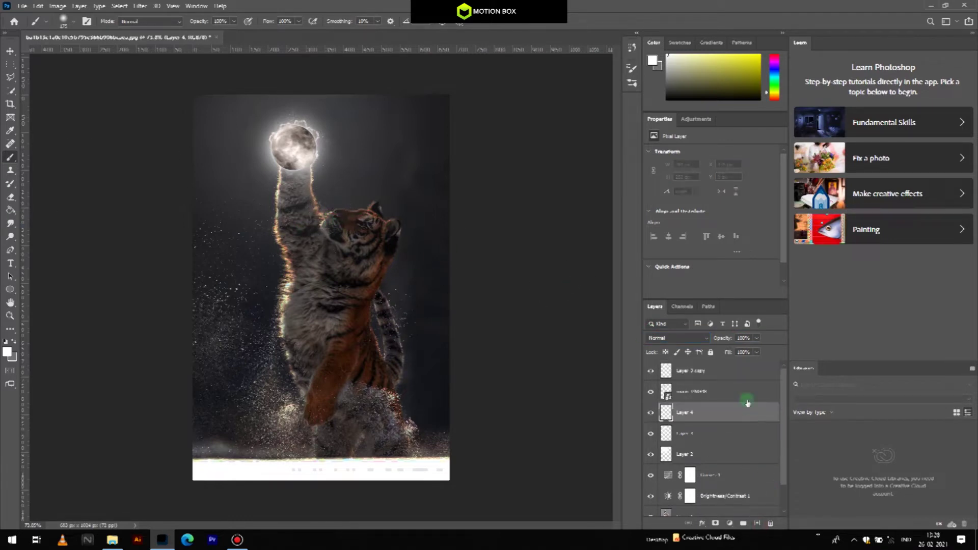
{"action": "left_click", "coordinate": [328, 217]}
{"action": "key", "text": "ctrl+z"}
{"action": "left_click", "coordinate": [332, 207]}
{"action": "left_click", "coordinate": [362, 208]}
{"action": "left_click", "coordinate": [315, 186]}
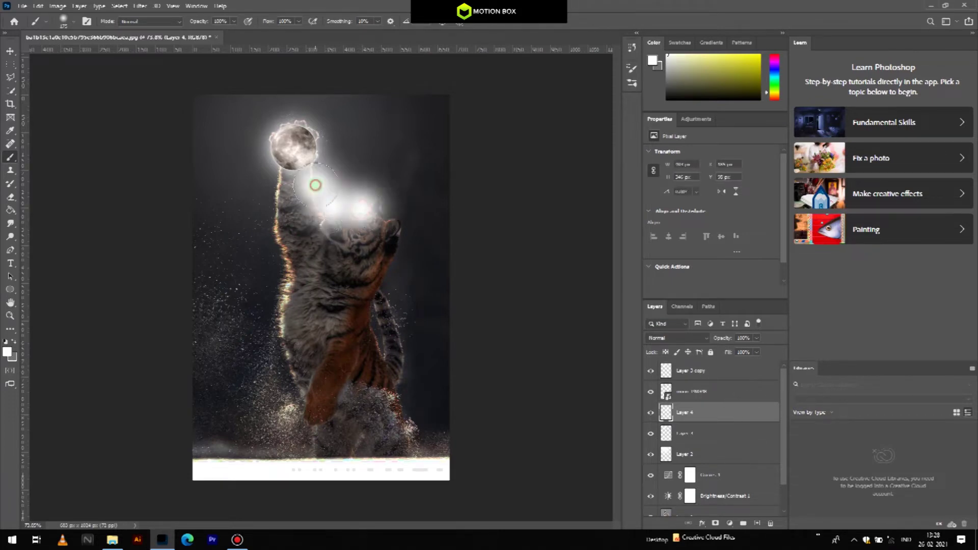
- Set the head light layer's blend mode to Screen and its opacity to 4%
{"action": "left_click", "coordinate": [689, 338]}
{"action": "left_click", "coordinate": [689, 358]}
{"action": "key", "text": "Tab"}
{"action": "type", "text": "30"}
{"action": "key", "text": "Return"}
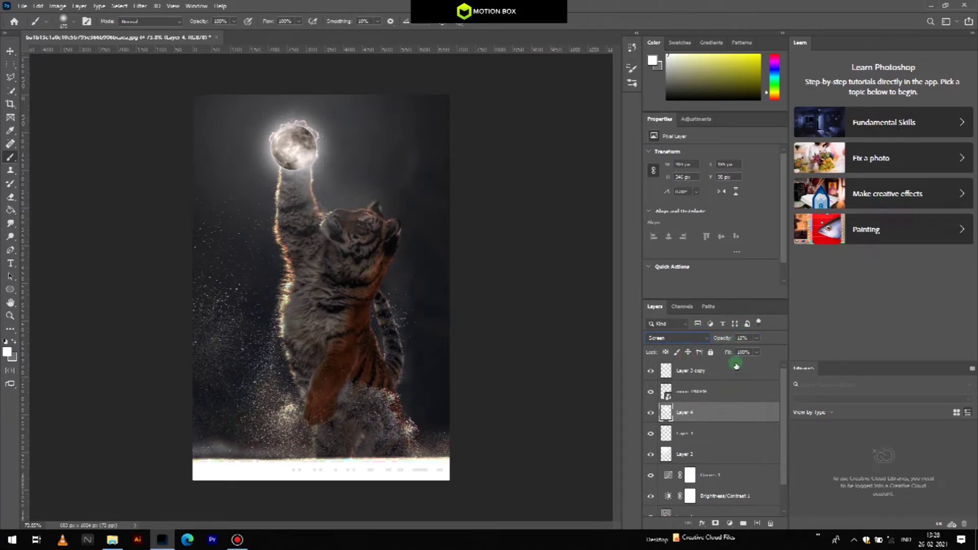
{"action": "left_click_drag", "start_coordinate": [726, 338], "coordinate": [717, 338]}
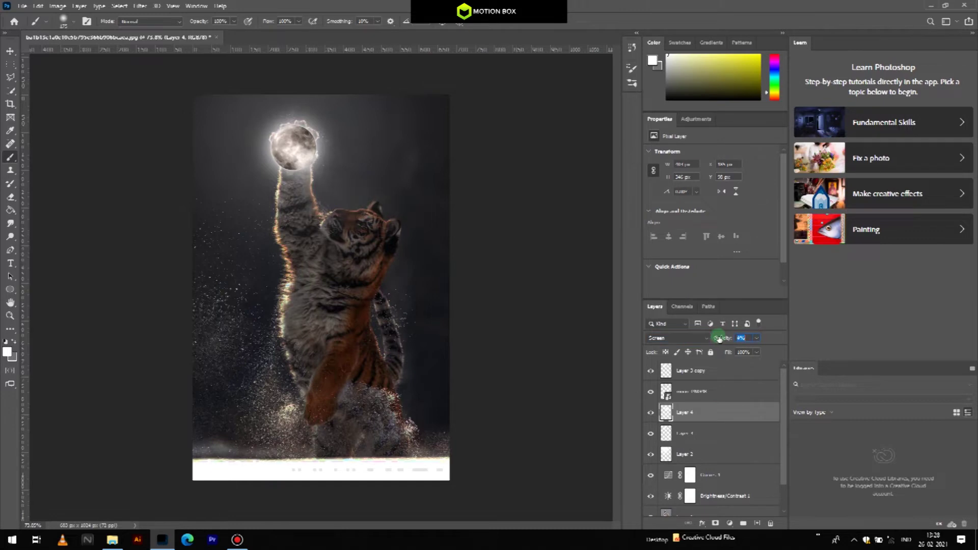
- Brighten the tiger's head and the area around the moon and raised arm on Layer 1 with the Dodge tool
{"action": "left_click", "coordinate": [12, 237]}
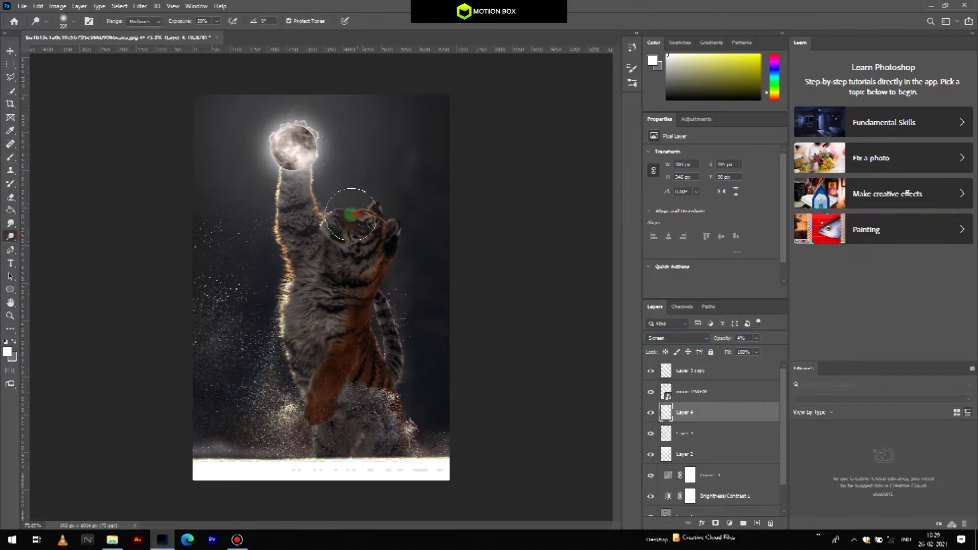
{"action": "scroll", "coordinate": [728, 448], "scroll_direction": "down", "scroll_amount": 2}
{"action": "left_click", "coordinate": [715, 497]}
{"action": "mouse_move", "coordinate": [379, 210]}
{"action": "left_mouse_down"}
{"action": "mouse_move", "coordinate": [325, 209]}
{"action": "mouse_move", "coordinate": [371, 211]}
{"action": "mouse_move", "coordinate": [319, 202]}
{"action": "mouse_move", "coordinate": [305, 169]}
{"action": "mouse_move", "coordinate": [254, 186]}
{"action": "mouse_move", "coordinate": [270, 186]}
{"action": "mouse_move", "coordinate": [259, 220]}
{"action": "mouse_move", "coordinate": [373, 213]}
{"action": "mouse_move", "coordinate": [322, 211]}
{"action": "left_mouse_up"}
{"action": "mouse_move", "coordinate": [289, 138]}
{"action": "left_mouse_down"}
{"action": "mouse_move", "coordinate": [281, 222]}
{"action": "mouse_move", "coordinate": [325, 205]}
{"action": "mouse_move", "coordinate": [342, 214]}
{"action": "mouse_move", "coordinate": [316, 192]}
{"action": "left_mouse_up"}
- Darken the backdrop around the tiger's head and the moon on Layer 1 using the Burn tool with a 200 px brush
{"action": "scroll", "coordinate": [491, 149], "scroll_direction": "down", "scroll_amount": 2}
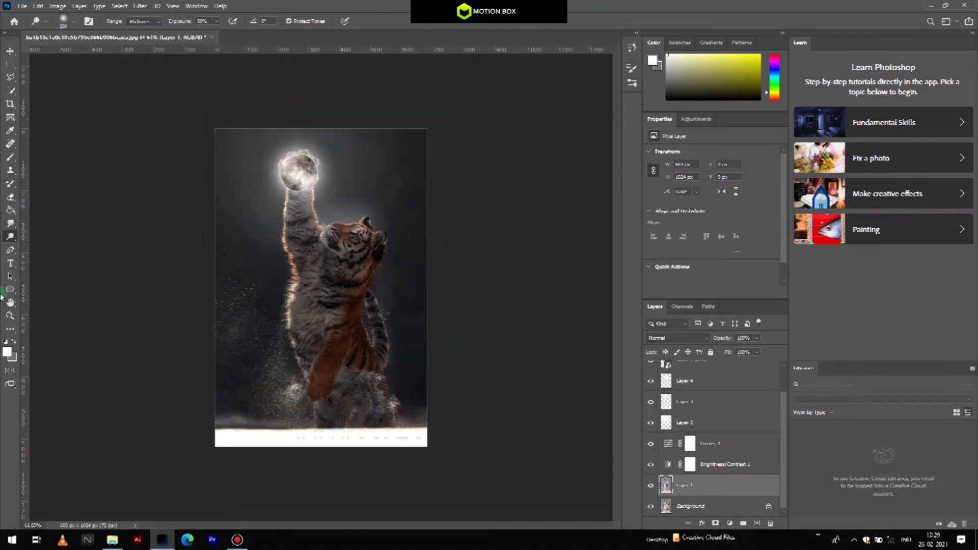
{"action": "right_click", "coordinate": [11, 236]}
{"action": "left_click", "coordinate": [48, 243]}
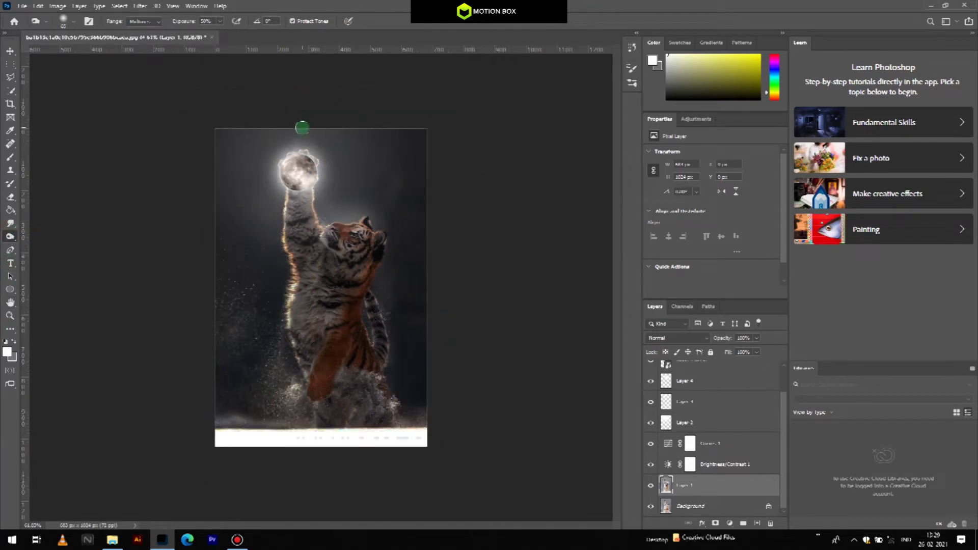
{"action": "key", "text": "bracketright"}
{"action": "key", "text": "bracketright"}
{"action": "key", "text": "bracketright"}
{"action": "key", "text": "bracketright"}
{"action": "key", "text": "bracketright"}
{"action": "key", "text": "bracketright"}
{"action": "key", "text": "bracketright"}
{"action": "key", "text": "bracketright"}
{"action": "key", "text": "bracketright"}
{"action": "left_click_drag", "start_coordinate": [414, 157], "coordinate": [259, 108]}
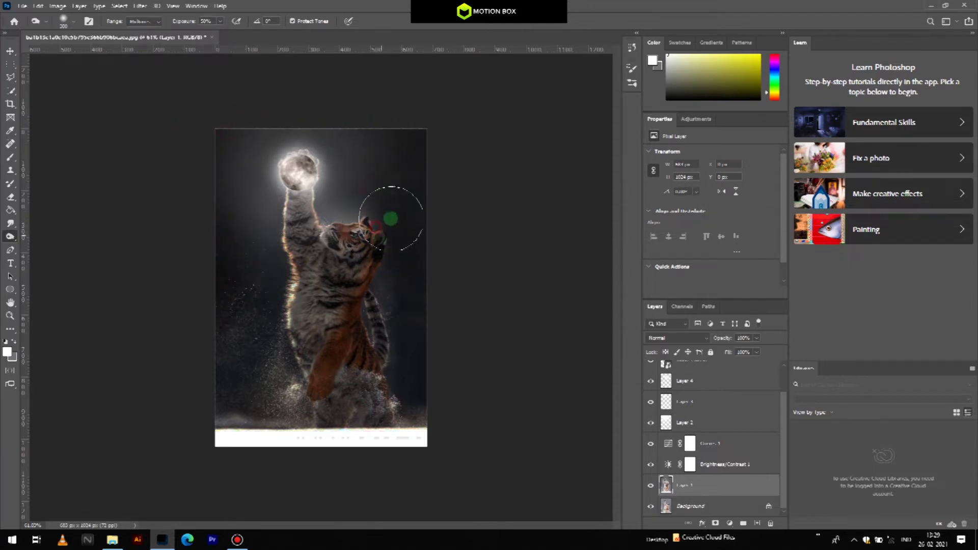
- Brighten the tiger's head, the raised arm and the backdrop beside them on Layer 1 with the Dodge tool at 50% exposure
{"action": "right_click", "coordinate": [10, 237]}
{"action": "left_click", "coordinate": [56, 231]}
{"action": "mouse_move", "coordinate": [360, 217]}
{"action": "left_mouse_down"}
{"action": "mouse_move", "coordinate": [285, 184]}
{"action": "mouse_move", "coordinate": [273, 265]}
{"action": "mouse_move", "coordinate": [304, 239]}
{"action": "mouse_move", "coordinate": [288, 254]}
{"action": "mouse_move", "coordinate": [344, 246]}
{"action": "mouse_move", "coordinate": [317, 187]}
{"action": "mouse_move", "coordinate": [356, 224]}
{"action": "left_mouse_up"}
{"action": "mouse_move", "coordinate": [307, 164]}
{"action": "left_mouse_down"}
{"action": "mouse_move", "coordinate": [313, 225]}
{"action": "mouse_move", "coordinate": [305, 197]}
{"action": "mouse_move", "coordinate": [273, 246]}
{"action": "mouse_move", "coordinate": [269, 195]}
{"action": "mouse_move", "coordinate": [260, 250]}
{"action": "left_mouse_up"}
{"action": "mouse_move", "coordinate": [330, 229]}
{"action": "left_mouse_down"}
{"action": "mouse_move", "coordinate": [329, 239]}
{"action": "mouse_move", "coordinate": [356, 242]}
{"action": "mouse_move", "coordinate": [577, 123]}
{"action": "left_mouse_up"}
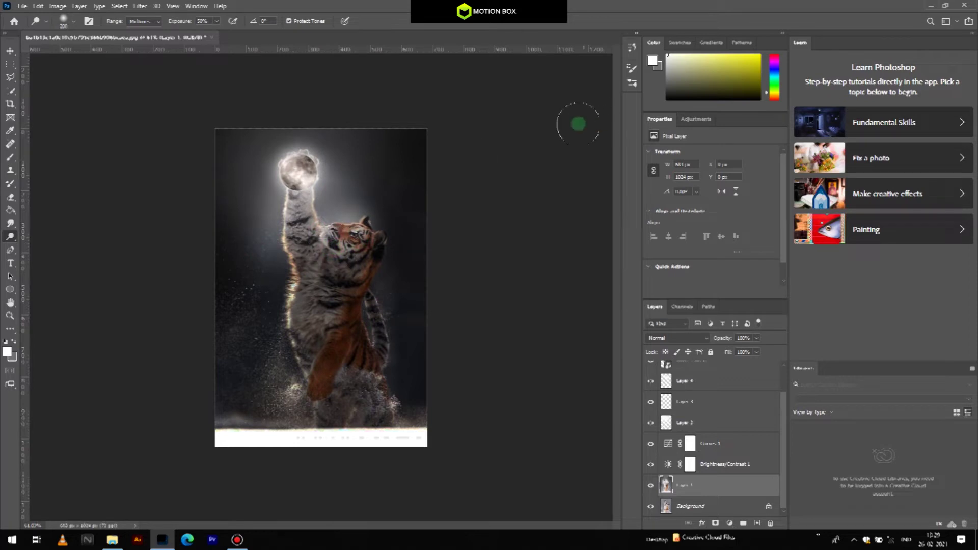
{"action": "scroll", "coordinate": [443, 200], "scroll_direction": "up", "scroll_amount": 2}
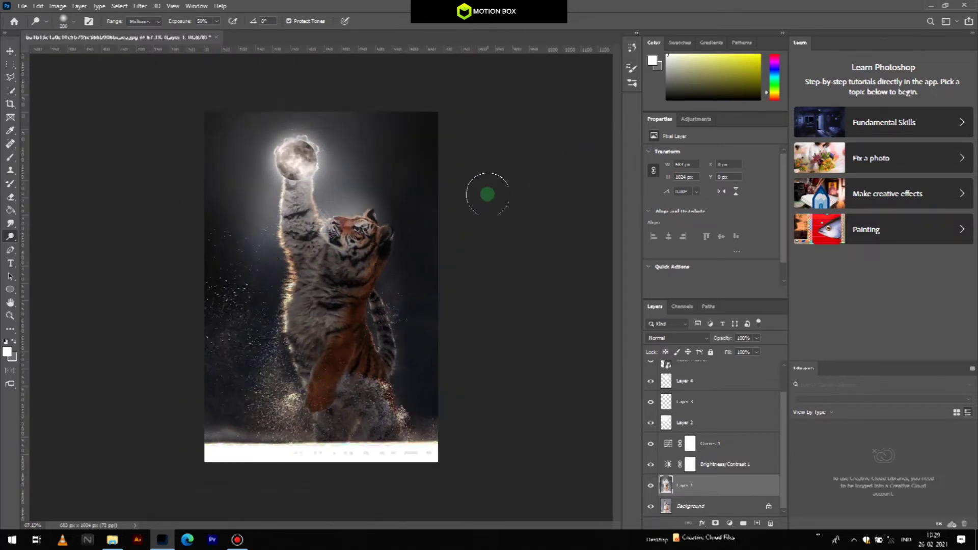
{"action": "key", "text": "v"}
{"action": "scroll", "coordinate": [459, 209], "scroll_direction": "up", "scroll_amount": 1}
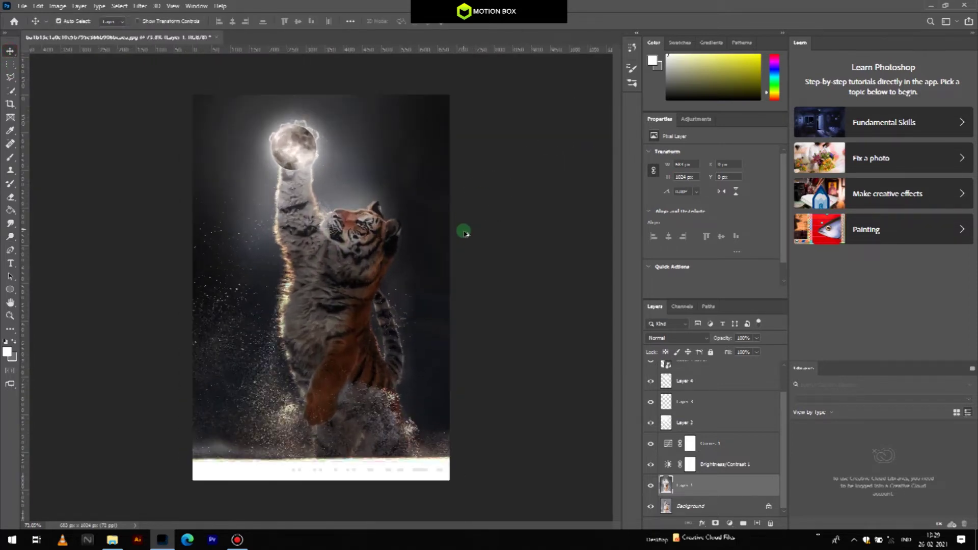
- Hide all layers above Layer 1 and show them again to compare the image before and after the edits
{"action": "scroll", "coordinate": [464, 233], "scroll_direction": "down", "scroll_amount": 1}
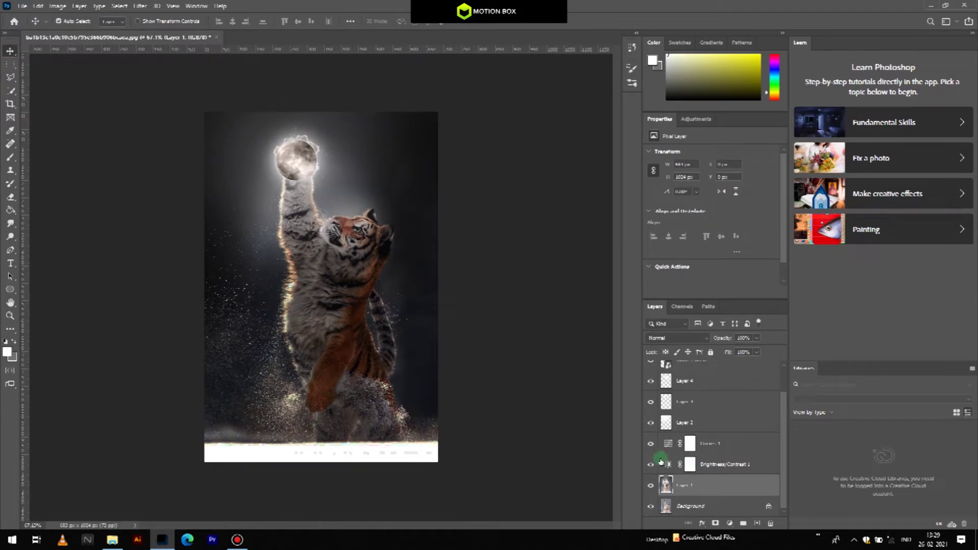
{"action": "left_click", "coordinate": [653, 363]}
{"action": "scroll", "coordinate": [651, 369], "scroll_direction": "up", "scroll_amount": 1}
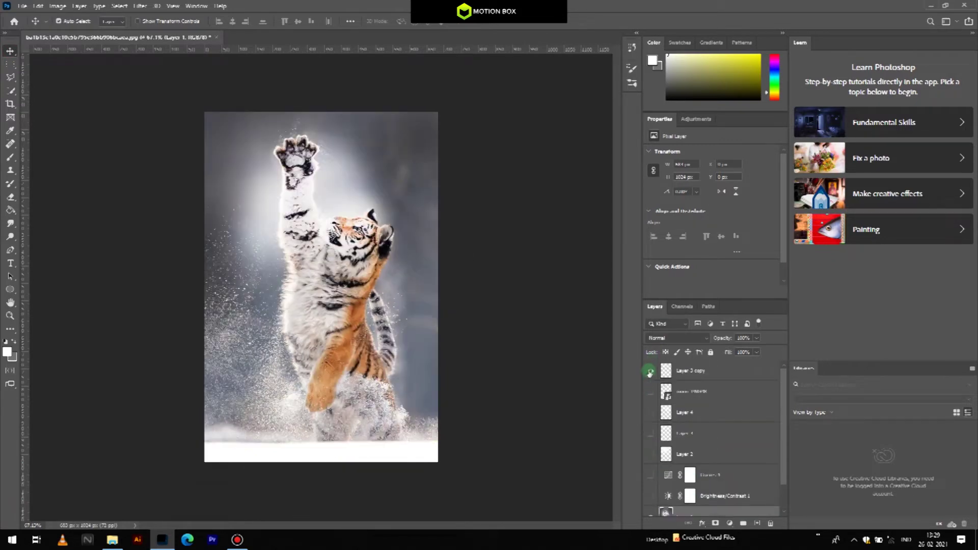
{"action": "left_click", "coordinate": [651, 496]}
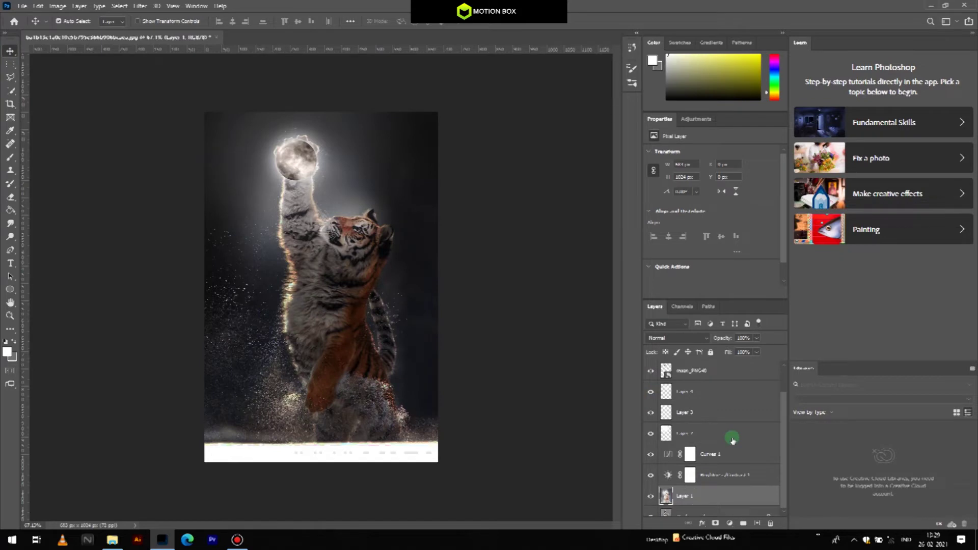
- Duplicate the Background layer and move the copy directly above Curves 1
{"action": "scroll", "coordinate": [732, 441], "scroll_direction": "down", "scroll_amount": 1}
{"action": "left_click", "coordinate": [695, 507]}
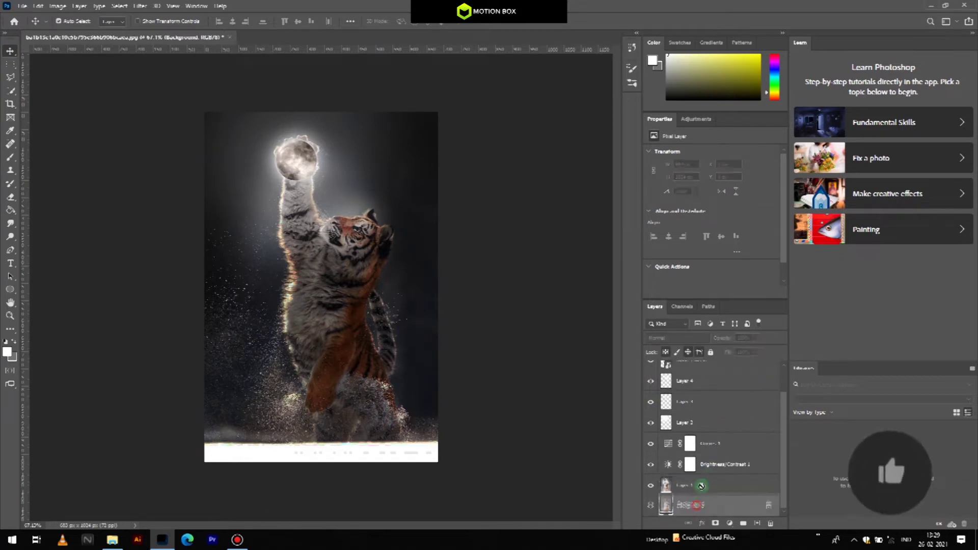
{"action": "key", "text": "ctrl+0"}
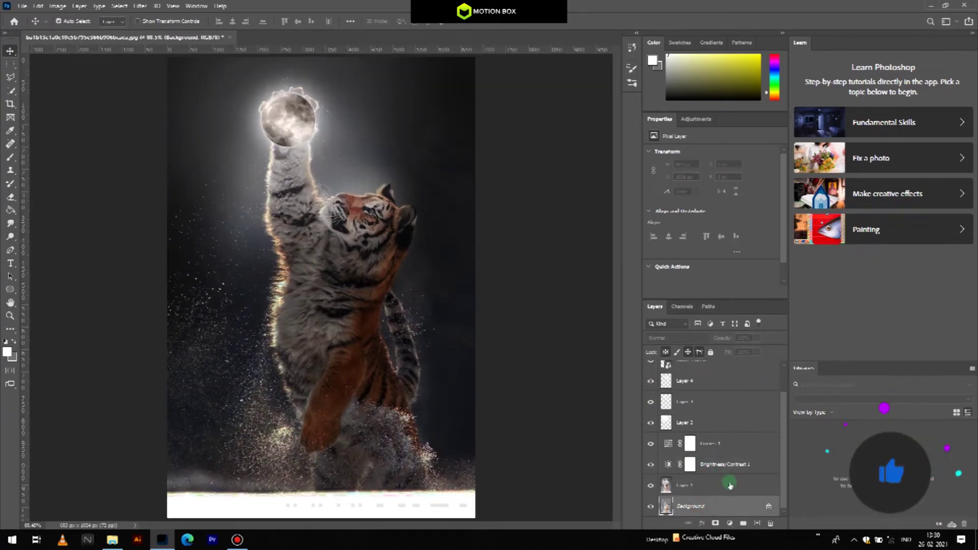
{"action": "key", "text": "ctrl+j"}
{"action": "left_click_drag", "start_coordinate": [721, 509], "coordinate": [717, 431]}
{"action": "scroll", "coordinate": [514, 248], "scroll_direction": "down", "scroll_amount": 1}
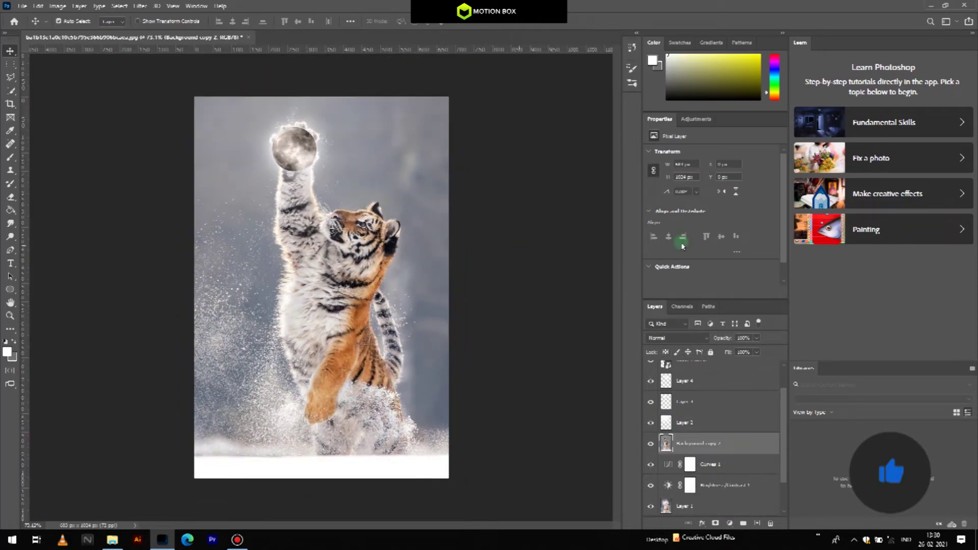
- Outline the white snow strip with the Polygonal Lasso, copy it to its own layer and delete the duplicated background
{"action": "left_click", "coordinate": [12, 79]}
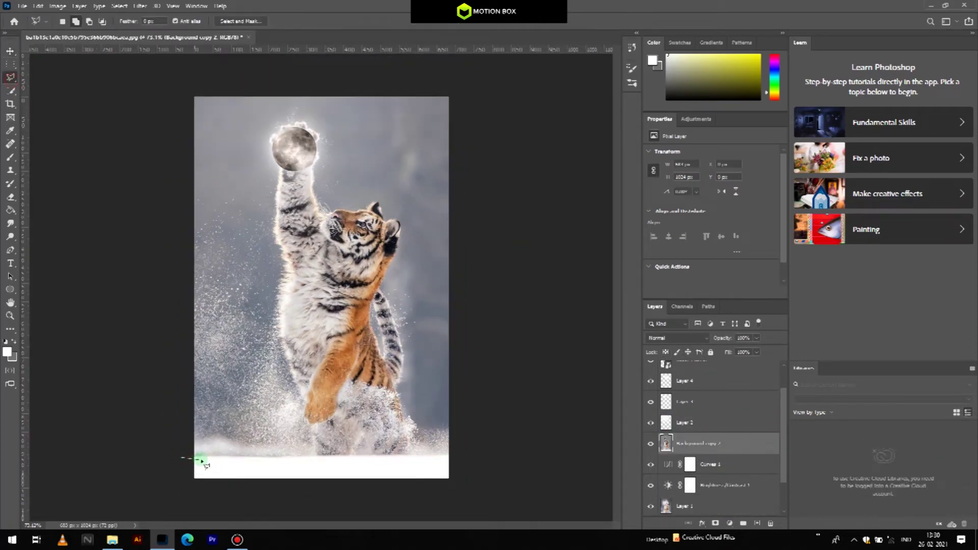
{"action": "left_click", "coordinate": [264, 458]}
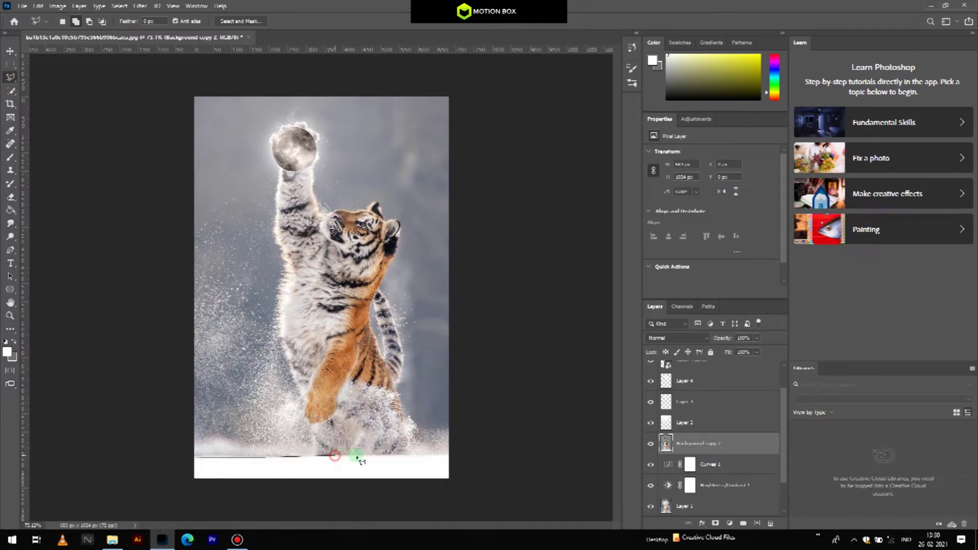
{"action": "left_click", "coordinate": [465, 454]}
{"action": "left_click", "coordinate": [476, 497]}
{"action": "left_click", "coordinate": [170, 478]}
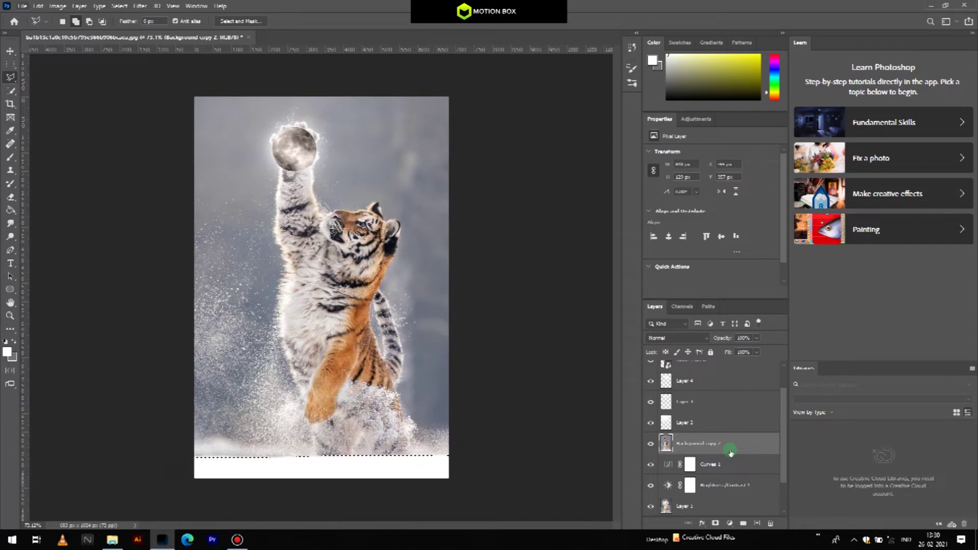
{"action": "key", "text": "ctrl+j"}
{"action": "left_click", "coordinate": [735, 464]}
{"action": "key", "text": "Delete"}
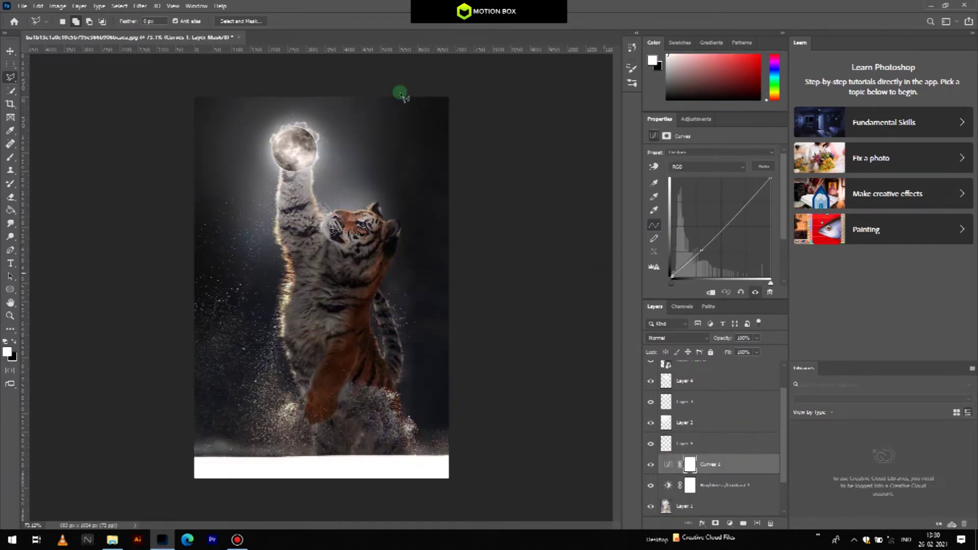
- Try to darken the copied snow strip with the Burn tool, and delete the strip's layer
{"action": "key", "text": "v"}
{"action": "scroll", "coordinate": [539, 306], "scroll_direction": "down", "scroll_amount": 2}
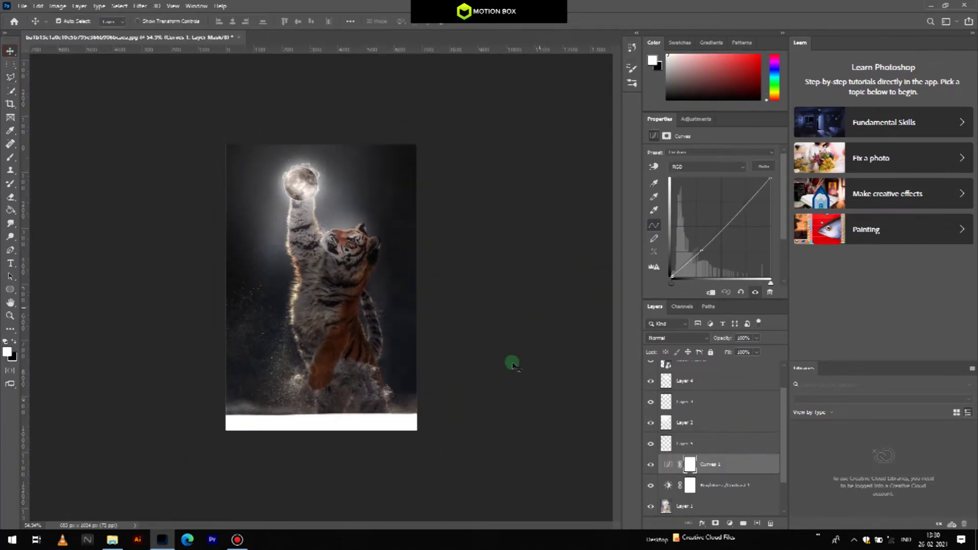
{"action": "left_click", "coordinate": [8, 236]}
{"action": "left_click", "coordinate": [41, 243]}
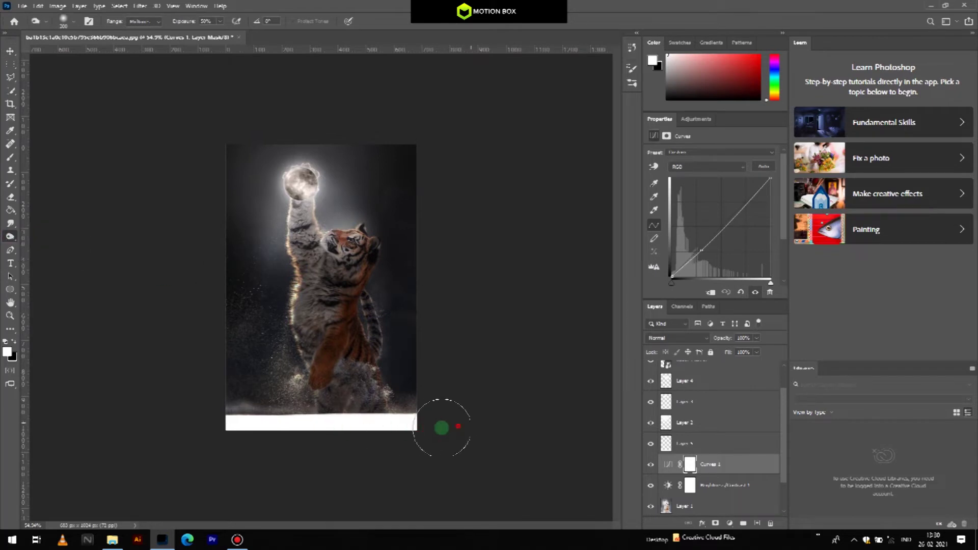
{"action": "left_click", "coordinate": [695, 448]}
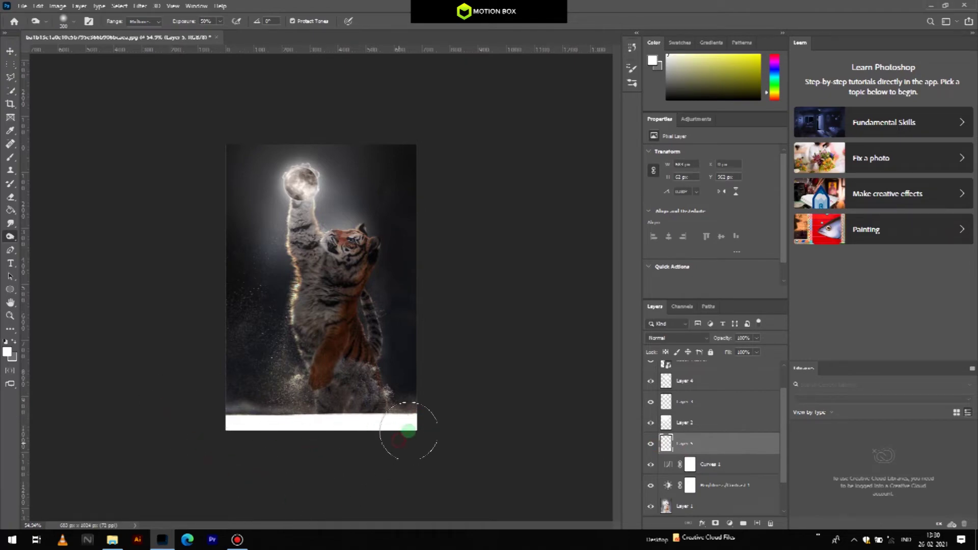
{"action": "key", "text": "Delete"}
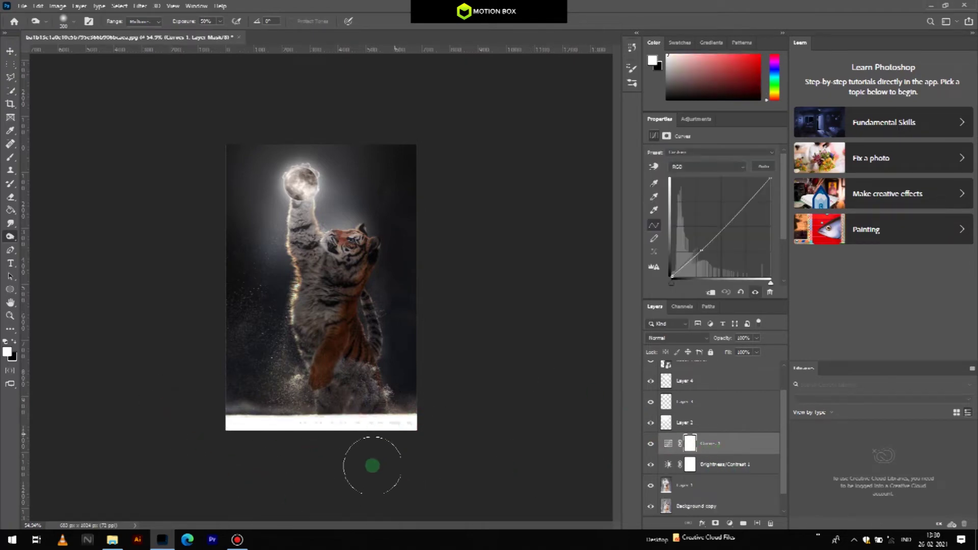
- Paint over the faint marks in the white snow strip at the foot of the image with a white brush
{"action": "key", "text": "ctrl+0"}
{"action": "left_click", "coordinate": [10, 157]}
{"action": "left_click_drag", "start_coordinate": [282, 500], "coordinate": [438, 499]}
{"action": "left_click", "coordinate": [685, 485]}
{"action": "scroll", "coordinate": [230, 207], "scroll_direction": "down", "scroll_amount": 2}
- Create a new layer above Layer 1 and paint the snow strip with the dark tone sampled from the backdrop using a 200 px brush
{"action": "right_click", "coordinate": [13, 158]}
{"action": "left_click", "coordinate": [42, 157]}
{"action": "left_click", "coordinate": [743, 523]}
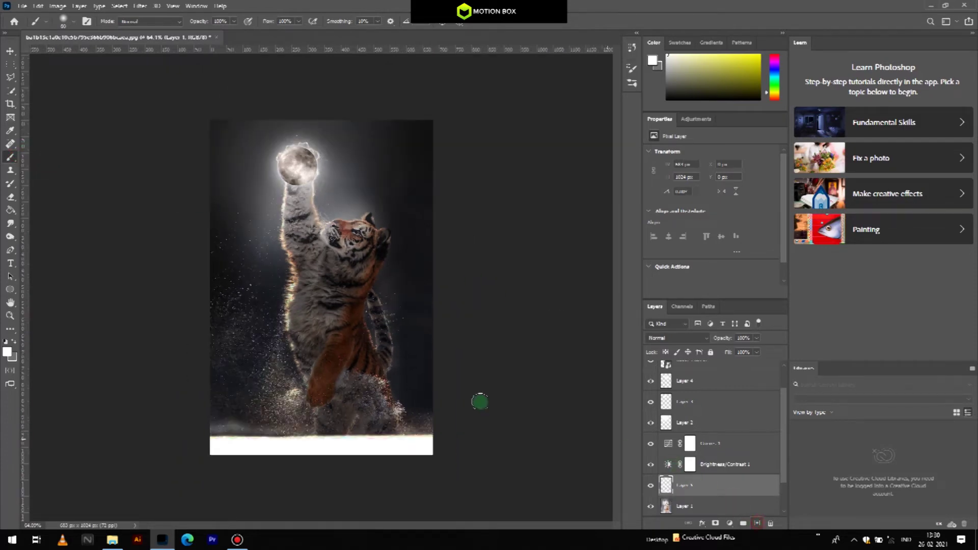
{"action": "left_click", "coordinate": [417, 143], "text": "alt"}
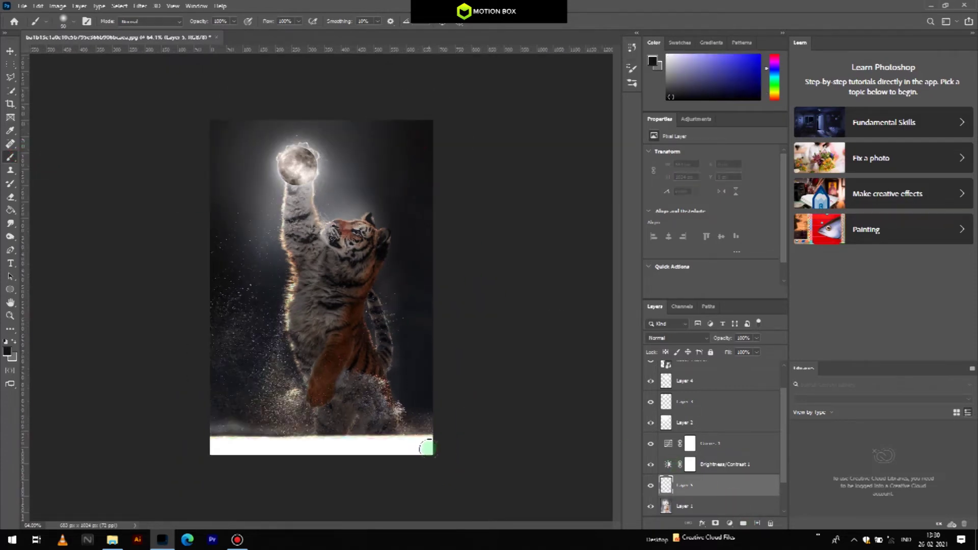
{"action": "mouse_move", "coordinate": [428, 447]}
{"action": "left_mouse_down"}
{"action": "mouse_move", "coordinate": [338, 469]}
{"action": "mouse_move", "coordinate": [377, 454]}
{"action": "mouse_move", "coordinate": [224, 468]}
{"action": "mouse_move", "coordinate": [190, 424]}
{"action": "mouse_move", "coordinate": [319, 502]}
{"action": "mouse_move", "coordinate": [269, 463]}
{"action": "left_mouse_up"}
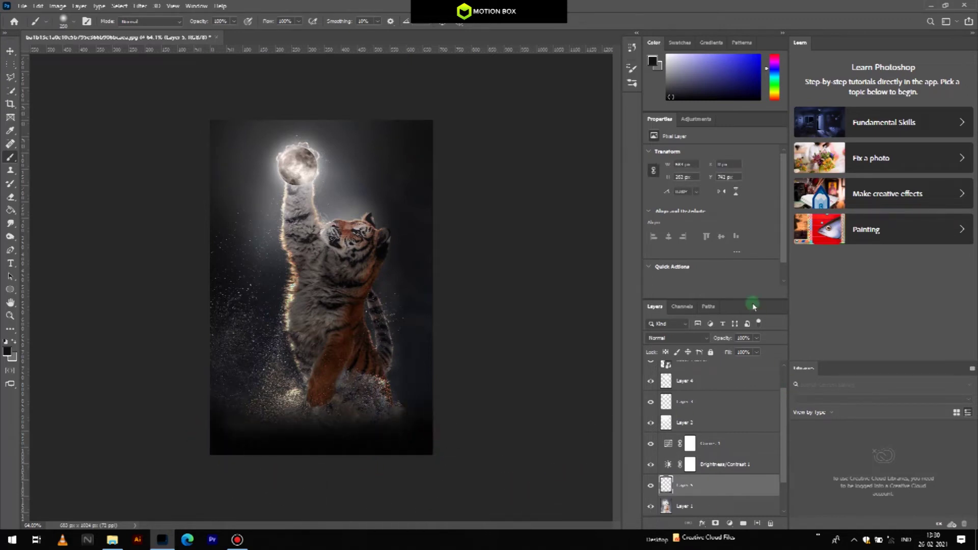
- Set the dark strip layer's blend mode to Luminosity and lower its opacity to about 30%
{"action": "left_click", "coordinate": [703, 342]}
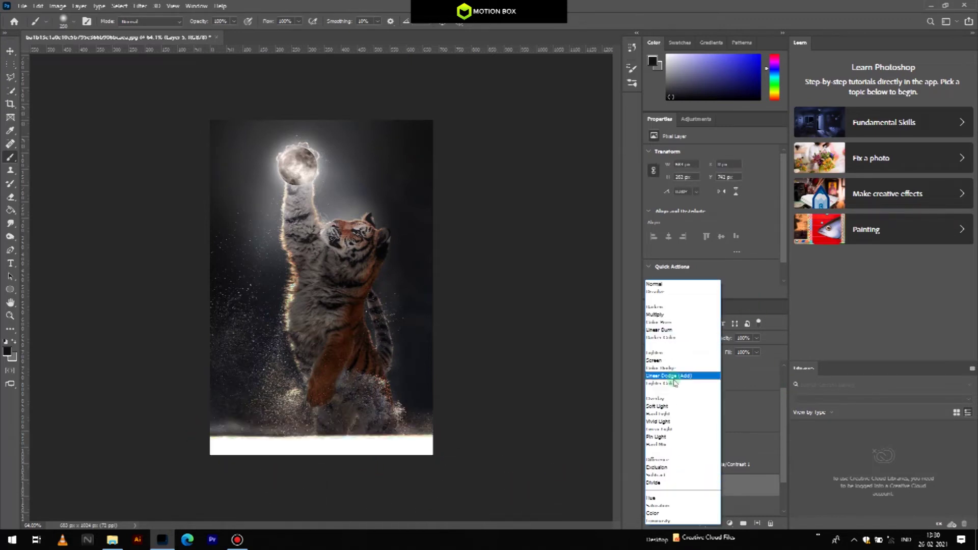
{"action": "left_click", "coordinate": [681, 311]}
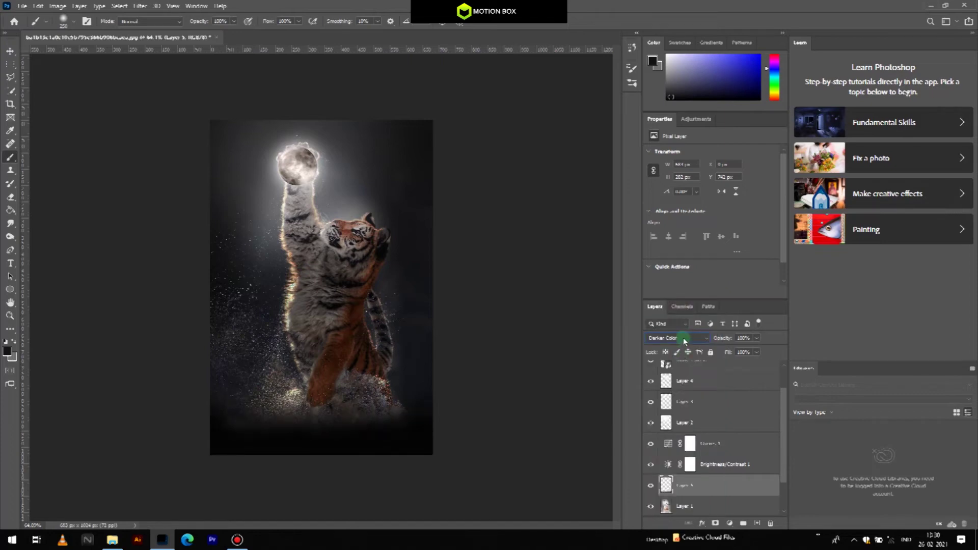
{"action": "scroll", "coordinate": [684, 340], "scroll_direction": "down", "scroll_amount": 18}
{"action": "left_click_drag", "start_coordinate": [699, 337], "coordinate": [689, 335]}
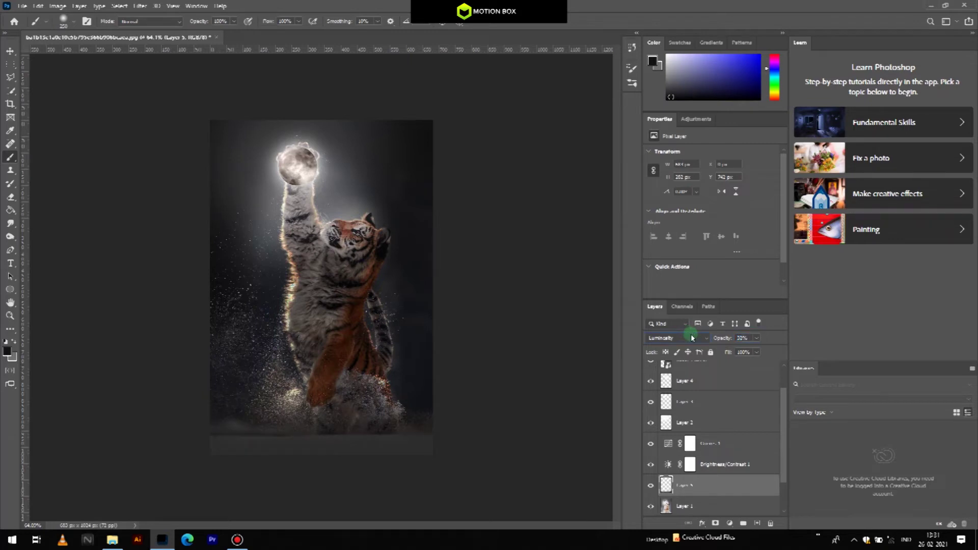
- Stamp all visible layers into a new merged layer at the top of the layer stack
{"action": "left_click", "coordinate": [10, 51]}
{"action": "left_click", "coordinate": [520, 261]}
{"action": "scroll", "coordinate": [492, 304], "scroll_direction": "up", "scroll_amount": 2}
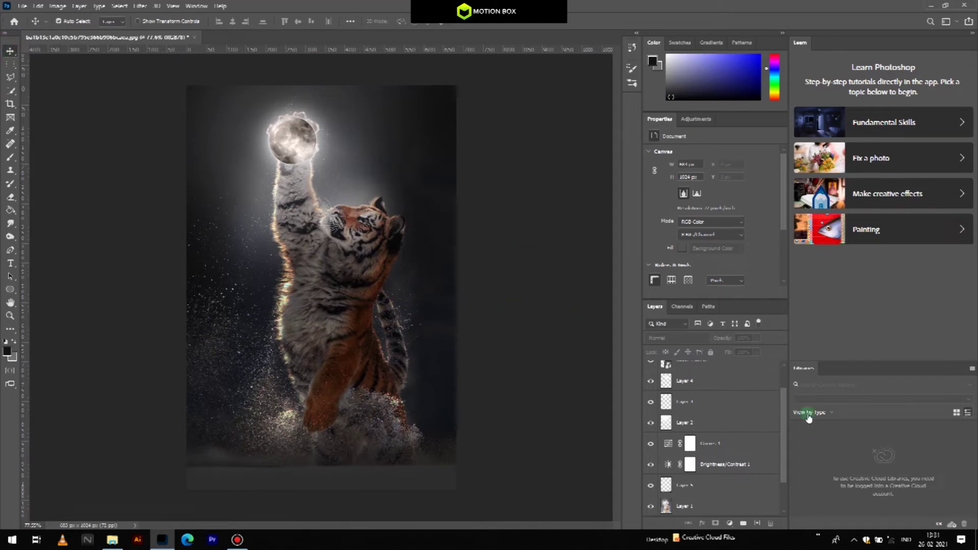
{"action": "scroll", "coordinate": [693, 377], "scroll_direction": "up", "scroll_amount": 2}
{"action": "key", "text": "ctrl+shift+alt+e"}
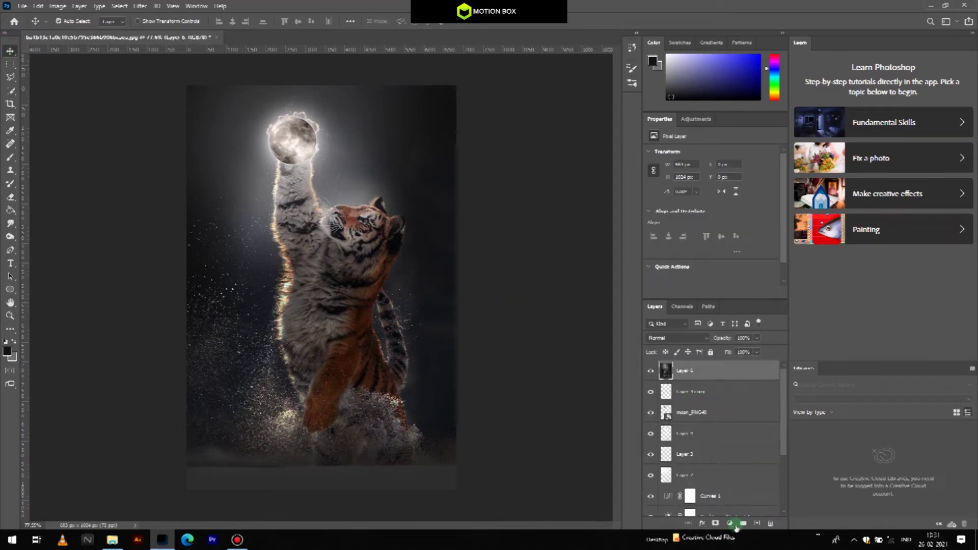
- Add a Color Balance adjustment above the merged layer and shift the midtones toward blue
{"action": "left_click", "coordinate": [730, 523]}
{"action": "left_click", "coordinate": [779, 435]}
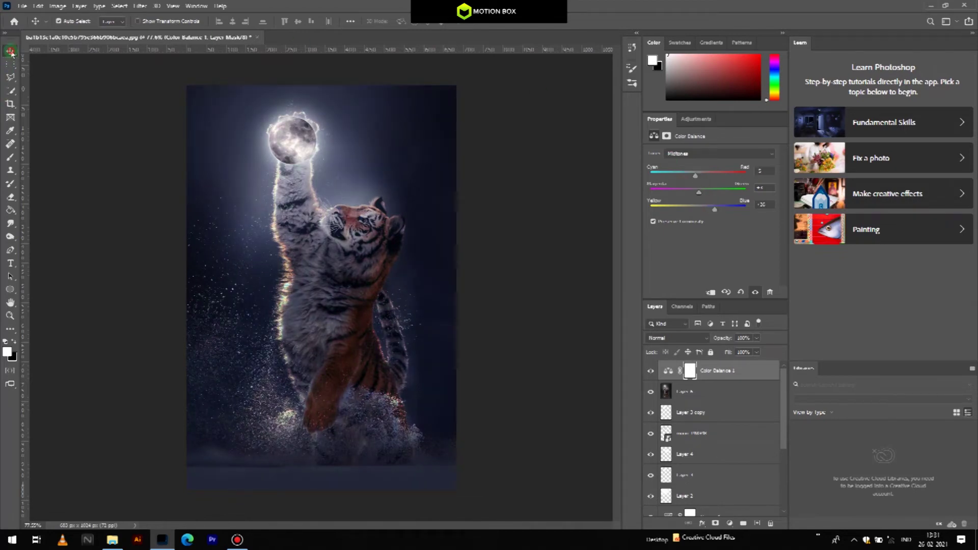
{"action": "left_click", "coordinate": [519, 198]}
{"action": "scroll", "coordinate": [498, 106], "scroll_direction": "down", "scroll_amount": 1}
- Shrink the Burn brush and darken the bright fringe along the tiger's body and the snow spray on Layer 6
{"action": "left_click", "coordinate": [720, 375]}
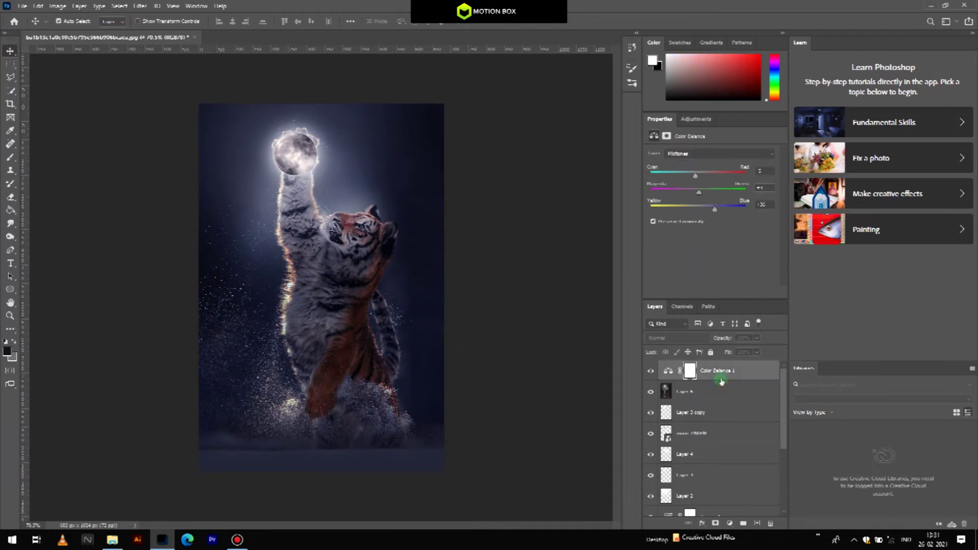
{"action": "left_click", "coordinate": [718, 390]}
{"action": "left_click", "coordinate": [11, 237]}
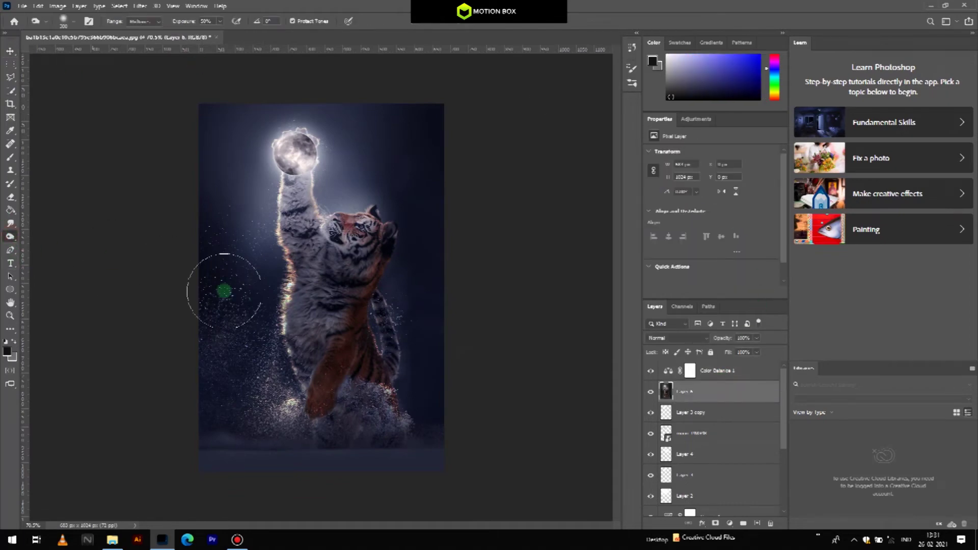
{"action": "key", "text": "bracketleft"}
{"action": "key", "text": "bracketleft"}
{"action": "key", "text": "bracketleft"}
{"action": "key", "text": "bracketleft"}
{"action": "key", "text": "bracketleft"}
{"action": "key", "text": "bracketleft"}
{"action": "key", "text": "bracketleft"}
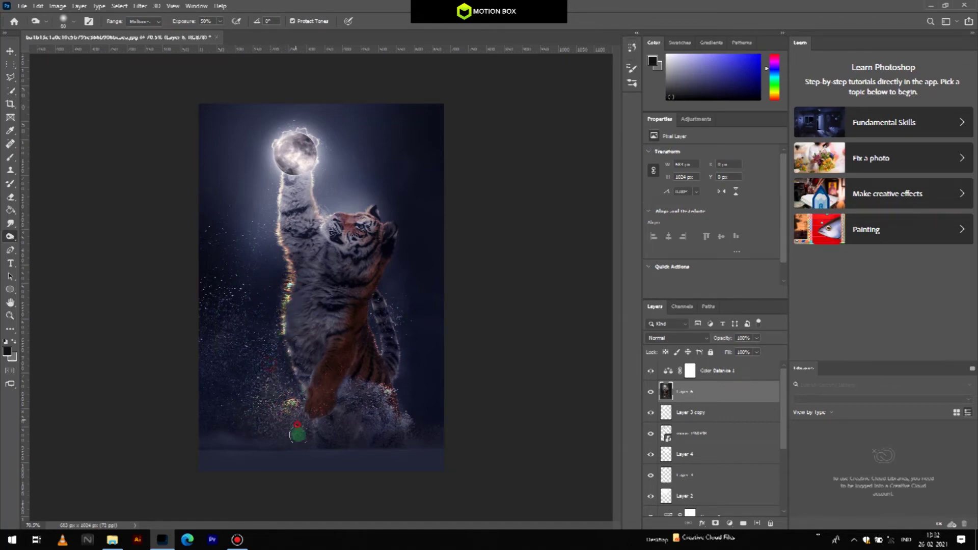
{"action": "mouse_move", "coordinate": [392, 380]}
{"action": "left_mouse_down"}
{"action": "mouse_move", "coordinate": [404, 408]}
{"action": "mouse_move", "coordinate": [377, 375]}
{"action": "left_mouse_up"}
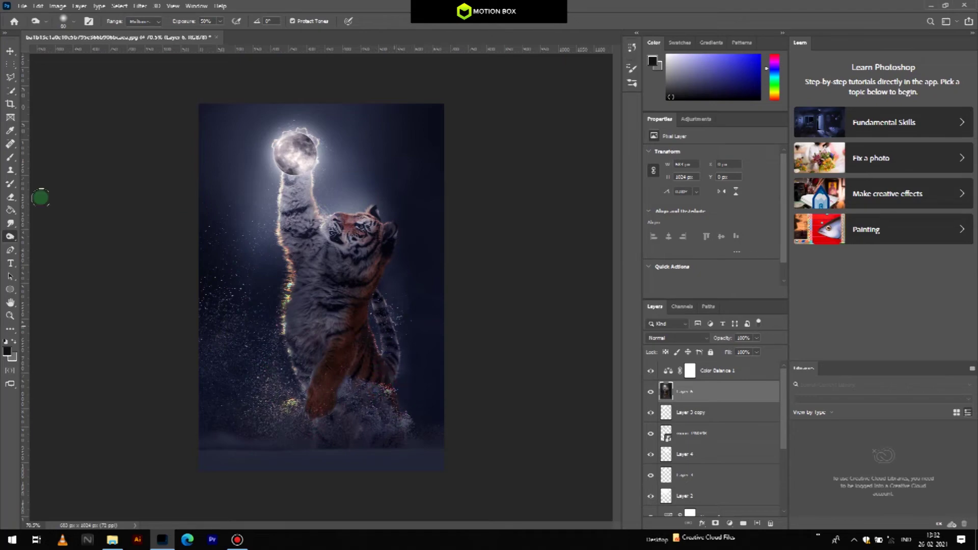
- Desaturate the orange and yellow tints in the snow spray around the tiger's feet with the Sponge tool
{"action": "left_click_drag", "start_coordinate": [10, 238], "coordinate": [46, 258]}
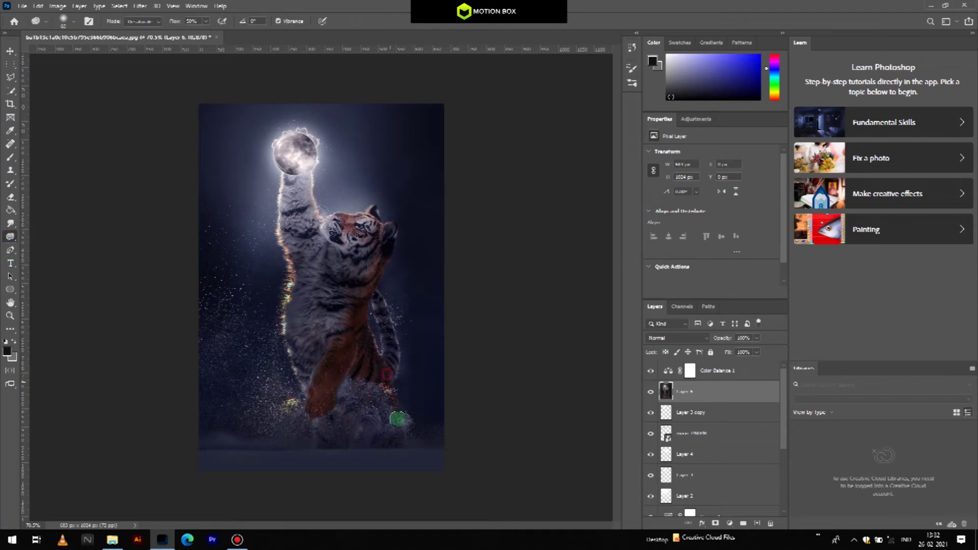
{"action": "left_click_drag", "start_coordinate": [386, 396], "coordinate": [426, 433]}
{"action": "left_click_drag", "start_coordinate": [276, 417], "coordinate": [290, 404]}
{"action": "left_click", "coordinate": [290, 403]}
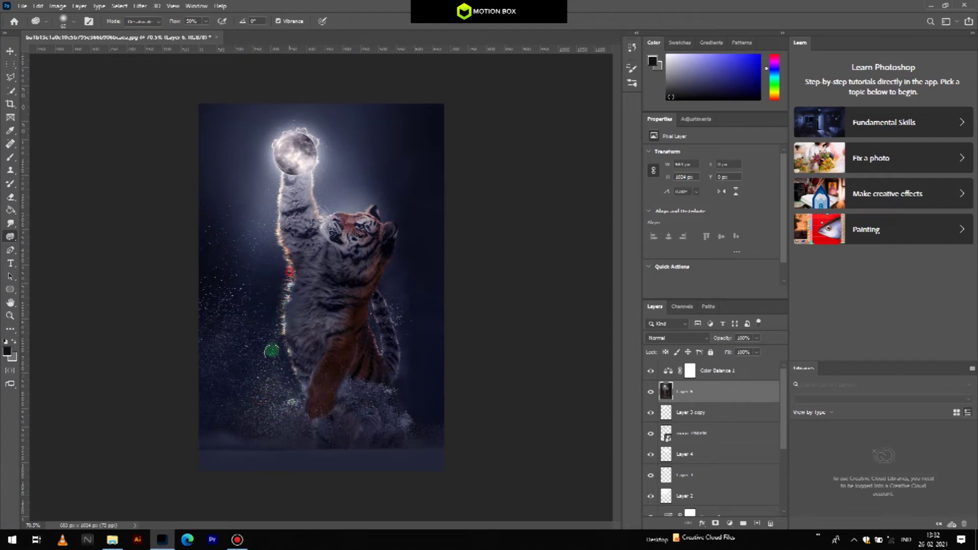
- Desaturate the yellow fringe along the tiger's body and the orange fur on its lowered arm and hindquarters with the Sponge tool
{"action": "left_click", "coordinate": [277, 336]}
{"action": "mouse_move", "coordinate": [338, 373]}
{"action": "left_mouse_down"}
{"action": "mouse_move", "coordinate": [339, 352]}
{"action": "mouse_move", "coordinate": [321, 377]}
{"action": "mouse_move", "coordinate": [313, 422]}
{"action": "mouse_move", "coordinate": [315, 412]}
{"action": "left_mouse_up"}
{"action": "mouse_move", "coordinate": [287, 283]}
{"action": "left_mouse_down"}
{"action": "mouse_move", "coordinate": [272, 224]}
{"action": "mouse_move", "coordinate": [282, 290]}
{"action": "mouse_move", "coordinate": [292, 272]}
{"action": "mouse_move", "coordinate": [302, 297]}
{"action": "left_mouse_up"}
{"action": "mouse_move", "coordinate": [372, 296]}
{"action": "left_mouse_down"}
{"action": "mouse_move", "coordinate": [396, 374]}
{"action": "mouse_move", "coordinate": [379, 303]}
{"action": "mouse_move", "coordinate": [374, 337]}
{"action": "mouse_move", "coordinate": [391, 322]}
{"action": "mouse_move", "coordinate": [388, 254]}
{"action": "mouse_move", "coordinate": [366, 399]}
{"action": "left_mouse_up"}
{"action": "mouse_move", "coordinate": [313, 417]}
{"action": "left_mouse_down"}
{"action": "mouse_move", "coordinate": [316, 383]}
{"action": "mouse_move", "coordinate": [310, 402]}
{"action": "mouse_move", "coordinate": [350, 362]}
{"action": "mouse_move", "coordinate": [321, 365]}
{"action": "left_mouse_up"}
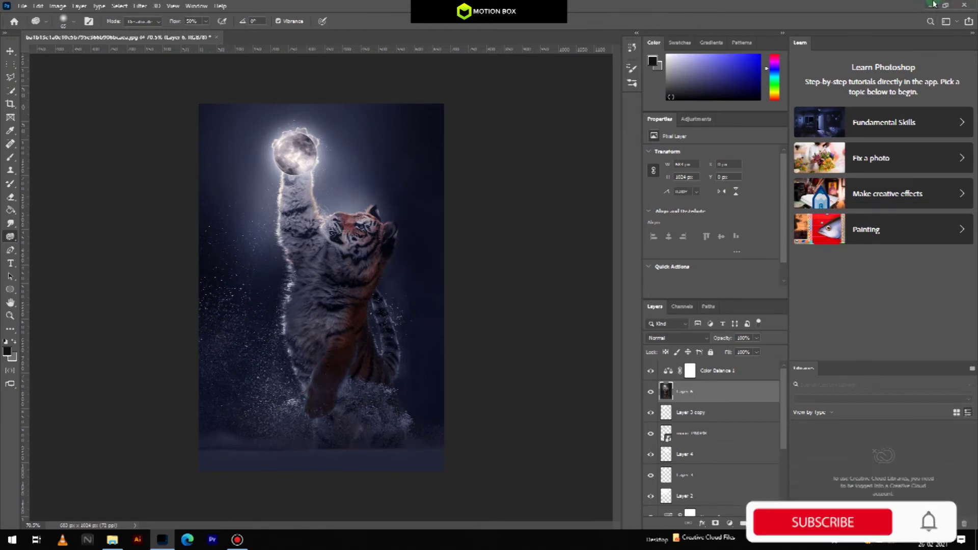
- Place the Pngtree layered white particle style fog image from the ref folder over the ground, directly above Layer 6
{"action": "key", "text": "alt+Tab"}
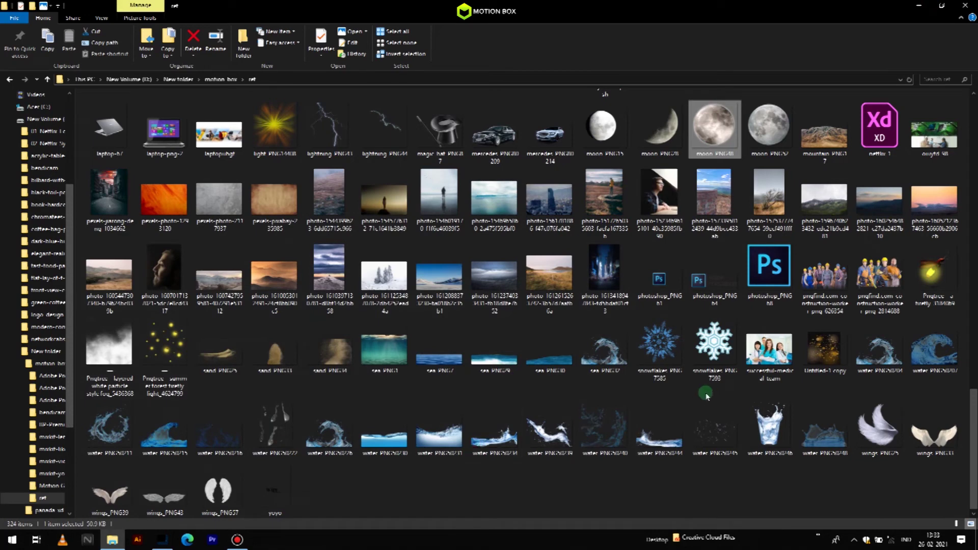
{"action": "left_click_drag", "start_coordinate": [109, 346], "coordinate": [323, 463]}
{"action": "left_click_drag", "start_coordinate": [400, 453], "coordinate": [409, 452]}
{"action": "key", "text": "Return"}
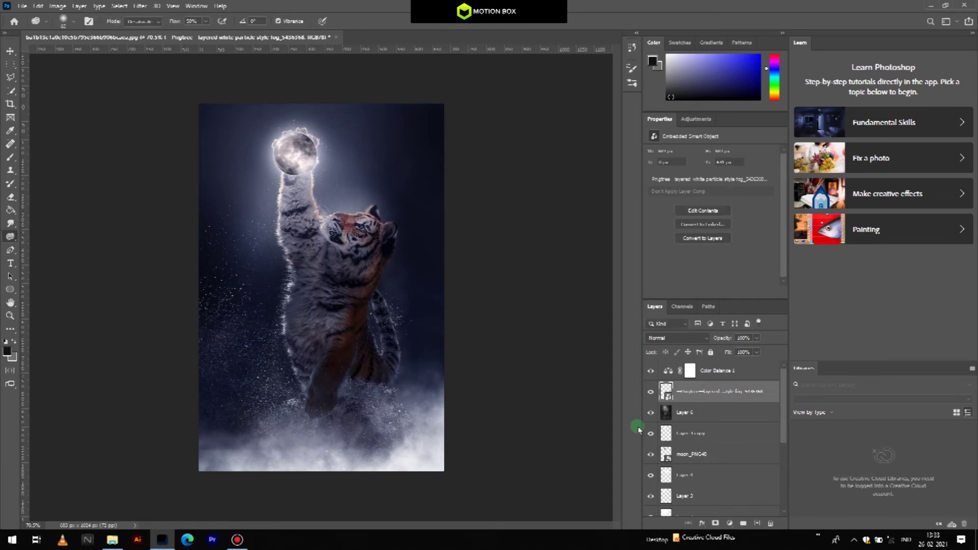
- Try several blend modes on the fog layer, settle on Screen, and reduce its opacity to 57%
{"action": "left_click", "coordinate": [684, 340]}
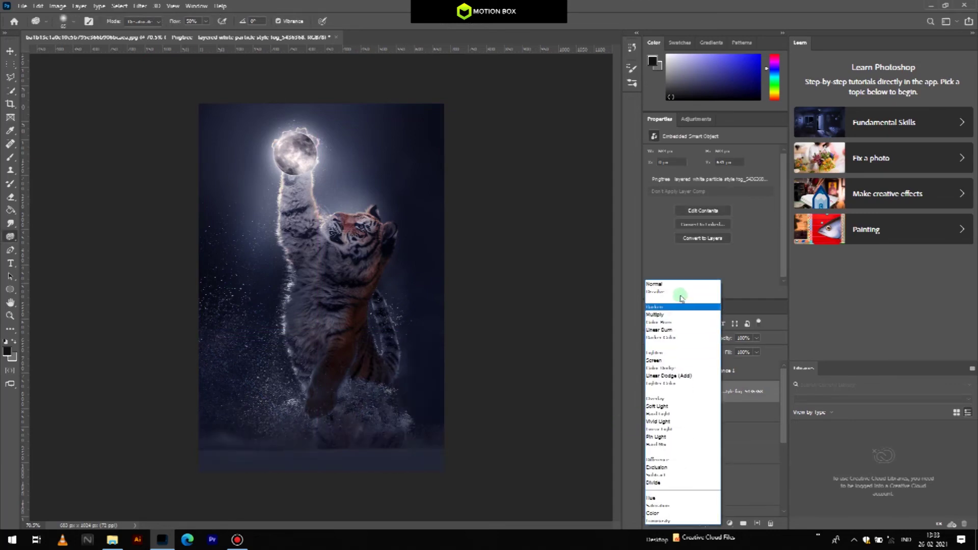
{"action": "left_click", "coordinate": [682, 291]}
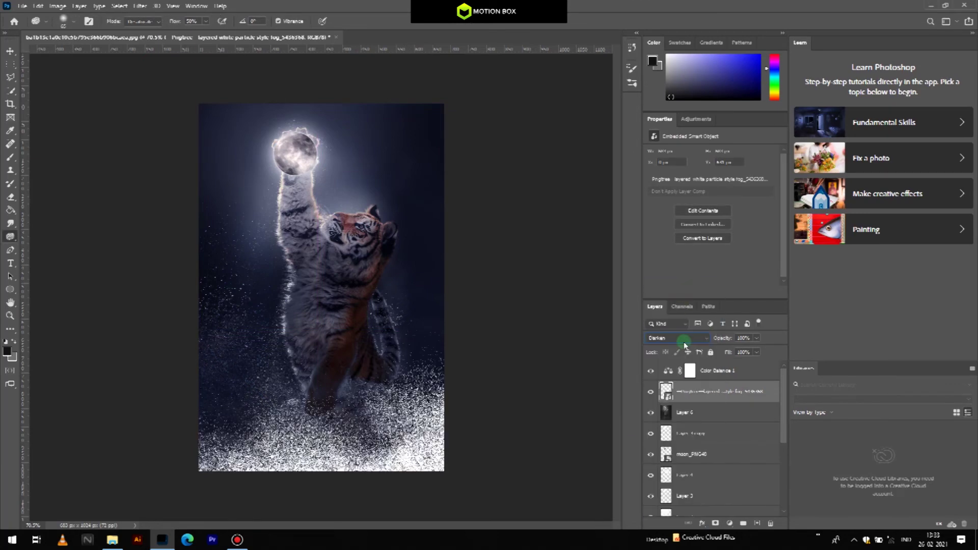
{"action": "scroll", "coordinate": [684, 339], "scroll_direction": "down", "scroll_amount": 2}
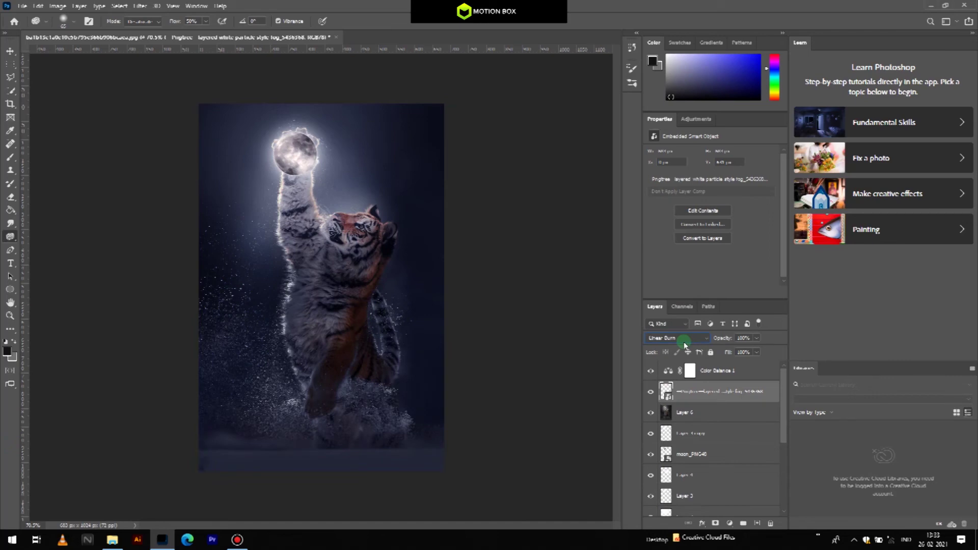
{"action": "scroll", "coordinate": [684, 339], "scroll_direction": "down", "scroll_amount": 2}
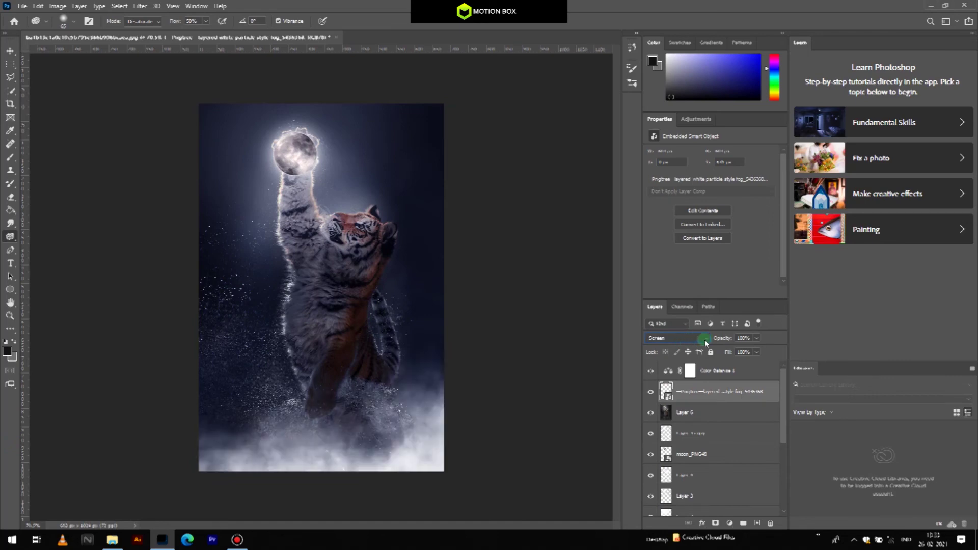
{"action": "left_click", "coordinate": [9, 51]}
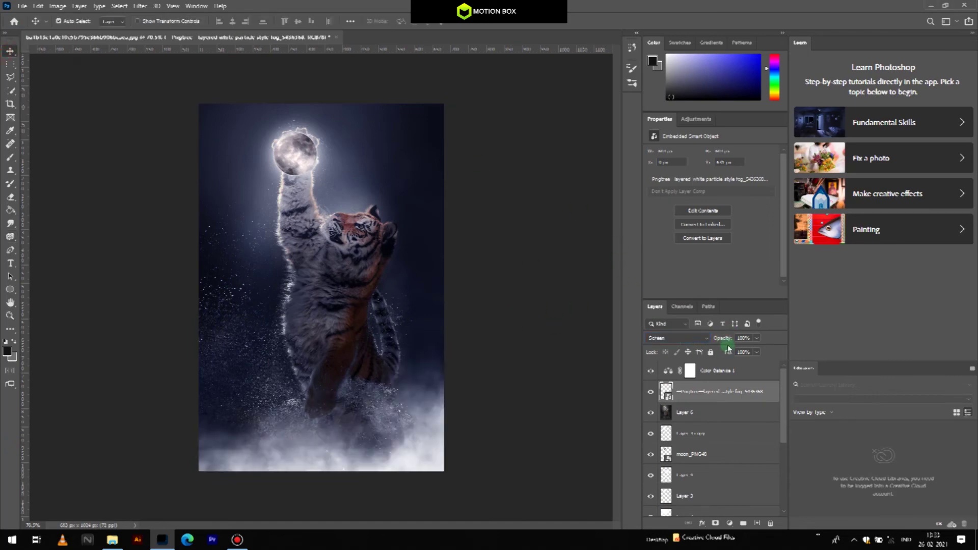
{"action": "left_click_drag", "start_coordinate": [725, 338], "coordinate": [704, 335]}
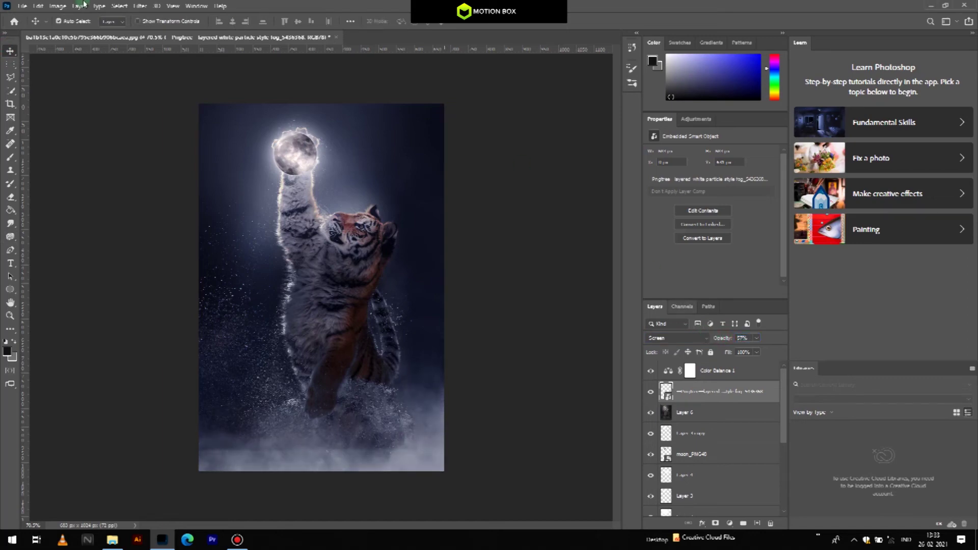
{"action": "left_click", "coordinate": [530, 165]}
- Stamp all visible layers into a new layer above Color Balance 1 and darken its edges with negative Vignetting in the Camera Raw Filter
{"action": "left_click", "coordinate": [709, 373]}
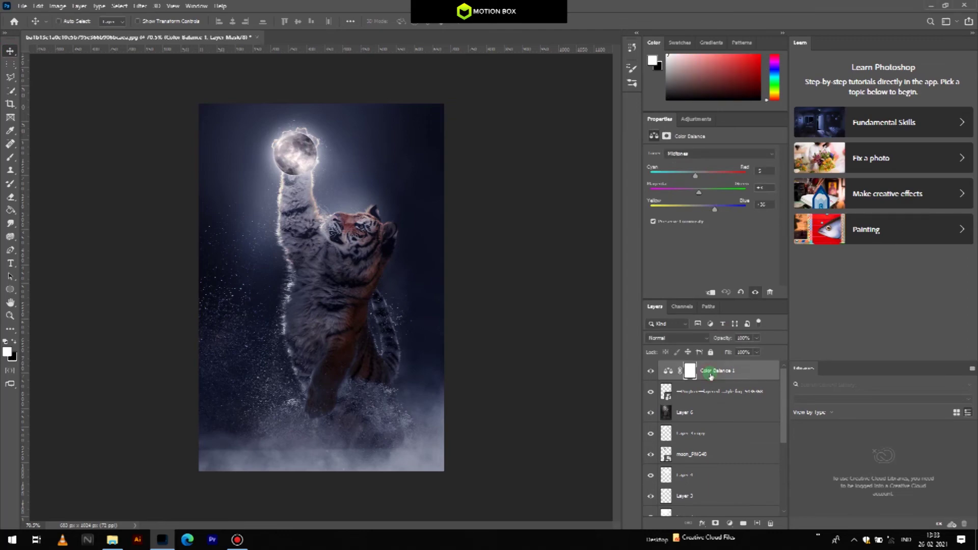
{"action": "key", "text": "ctrl+shift+alt+e"}
{"action": "left_click", "coordinate": [140, 6]}
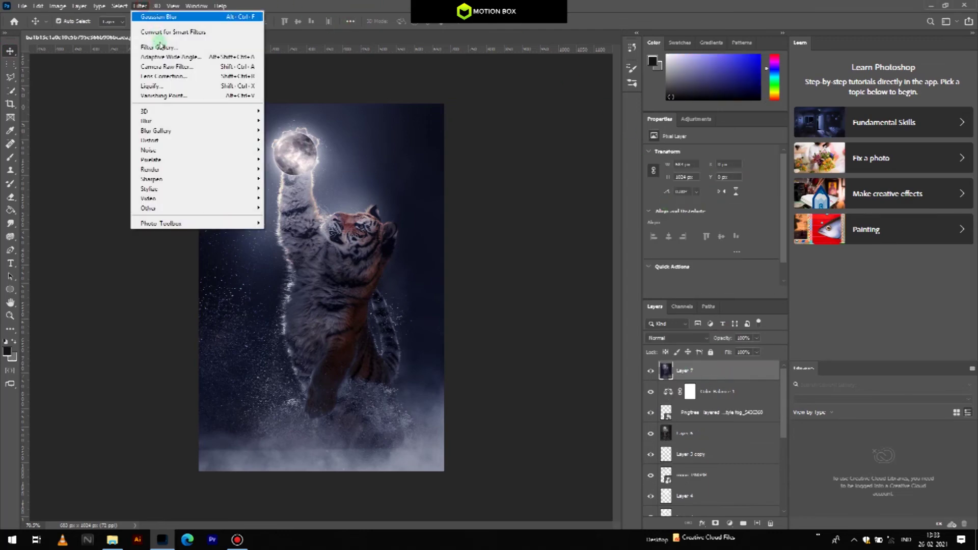
{"action": "left_click", "coordinate": [169, 62]}
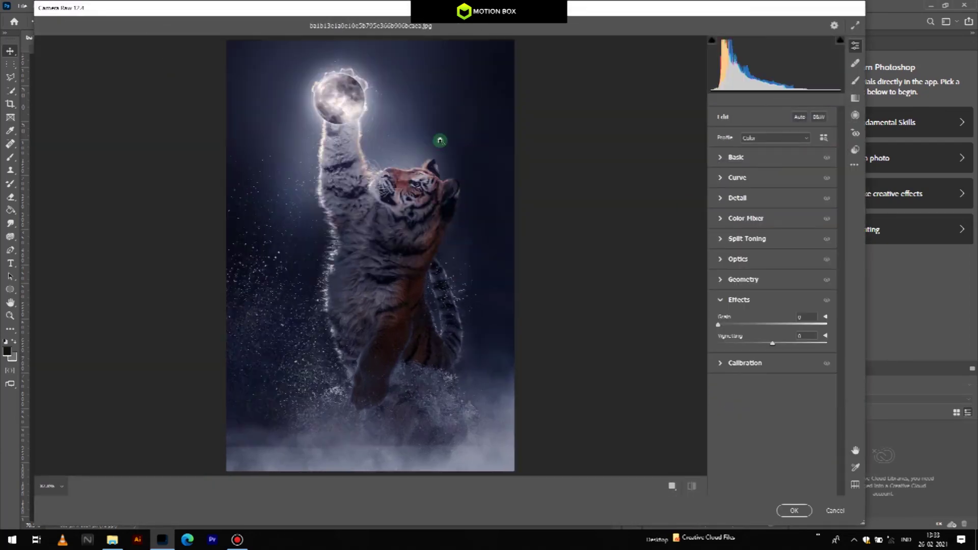
{"action": "mouse_move", "coordinate": [765, 337]}
{"action": "left_mouse_down"}
{"action": "mouse_move", "coordinate": [751, 339]}
{"action": "mouse_move", "coordinate": [761, 327]}
{"action": "left_mouse_up"}
{"action": "left_click", "coordinate": [721, 300]}
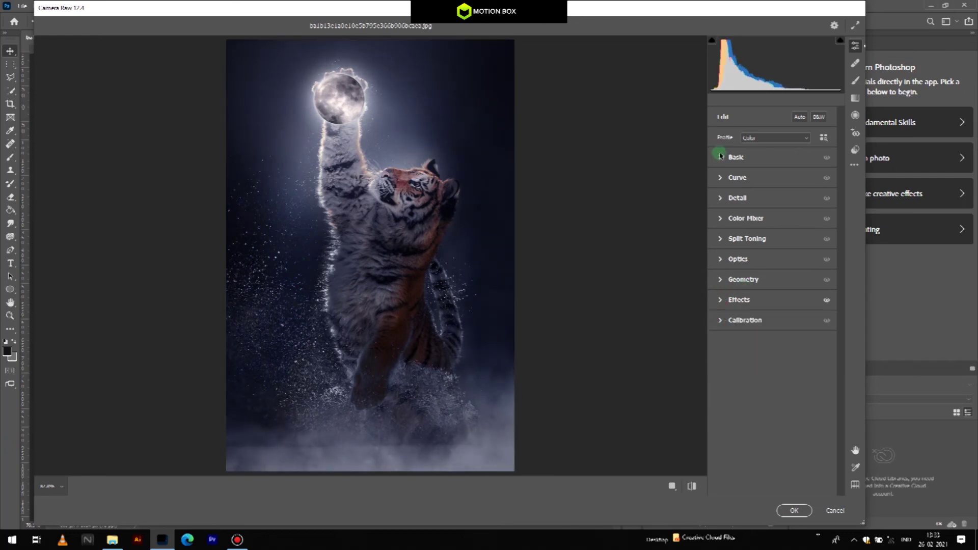
- Set Dehaze to -21 and Blacks to -28 in the Camera Raw basic adjustments, and apply the filter to the stamped layer
{"action": "left_click", "coordinate": [721, 156]}
{"action": "left_click_drag", "start_coordinate": [770, 395], "coordinate": [758, 363]}
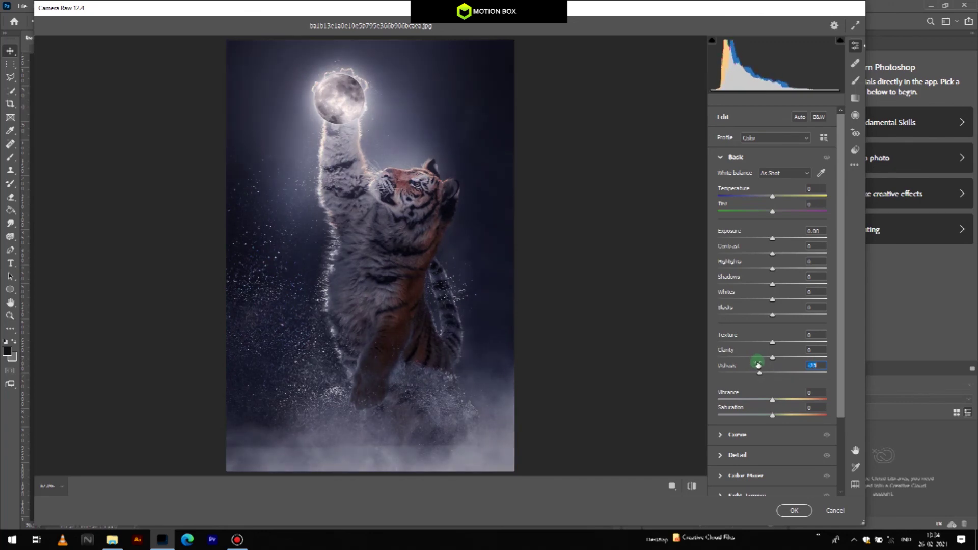
{"action": "left_click_drag", "start_coordinate": [775, 322], "coordinate": [758, 306]}
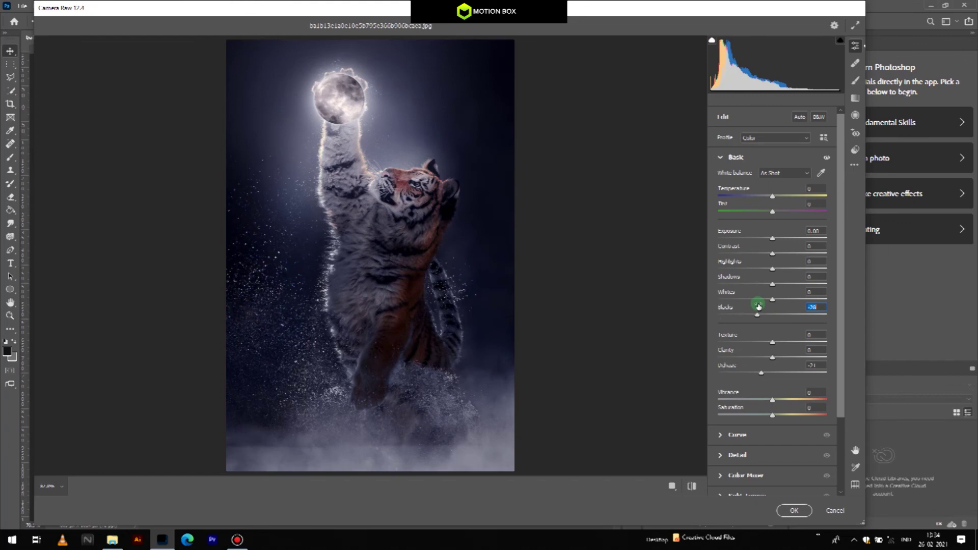
{"action": "left_click", "coordinate": [794, 510]}
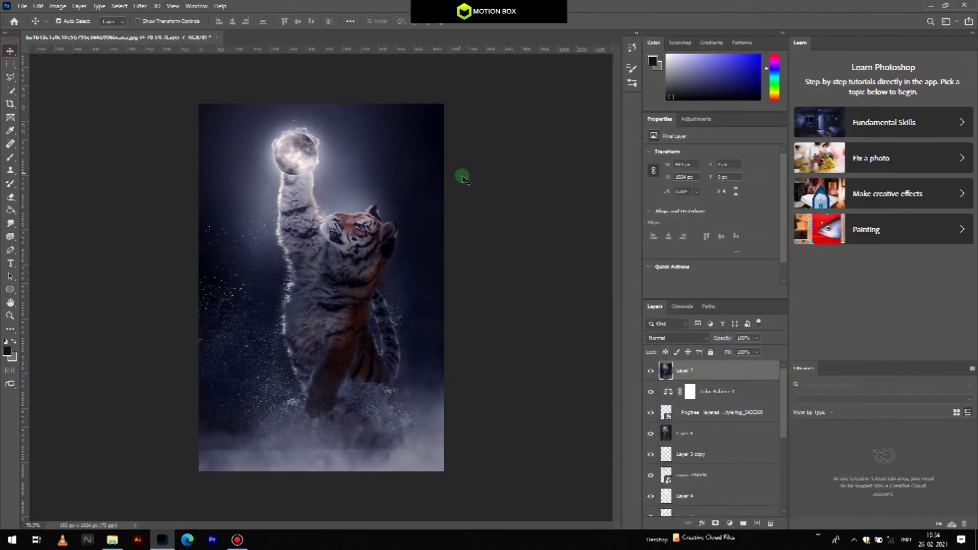
- Place the motion_1-01 logo from the motion_box folder as a small watermark in the upper-right corner of the image
{"action": "left_click", "coordinate": [931, 4]}
{"action": "scroll", "coordinate": [357, 255], "scroll_direction": "down", "scroll_amount": 10}
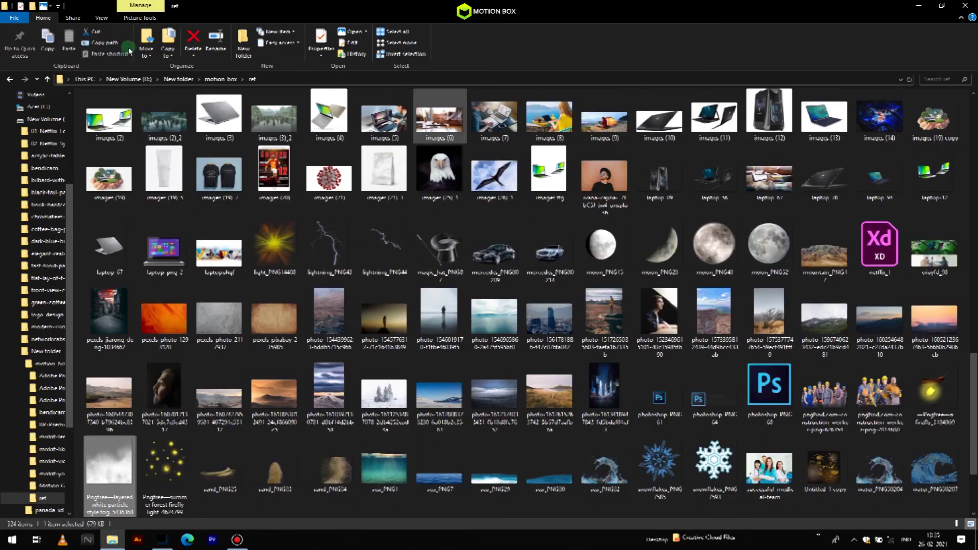
{"action": "left_click", "coordinate": [178, 79]}
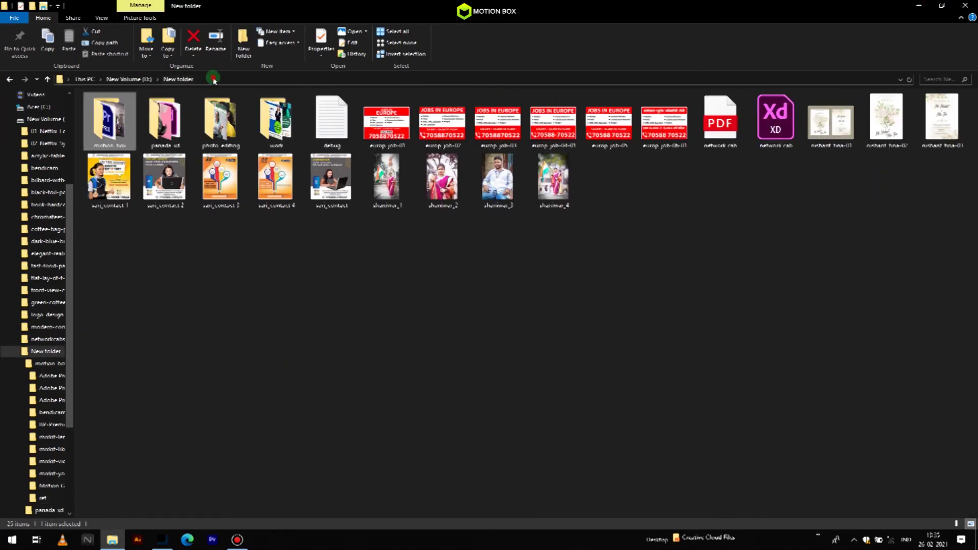
{"action": "double_click", "coordinate": [125, 130]}
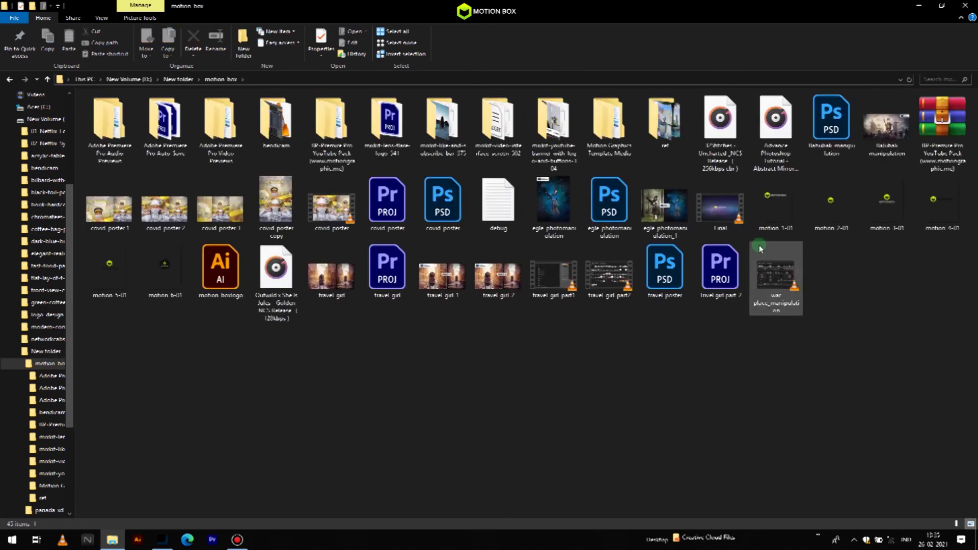
{"action": "left_click", "coordinate": [766, 223]}
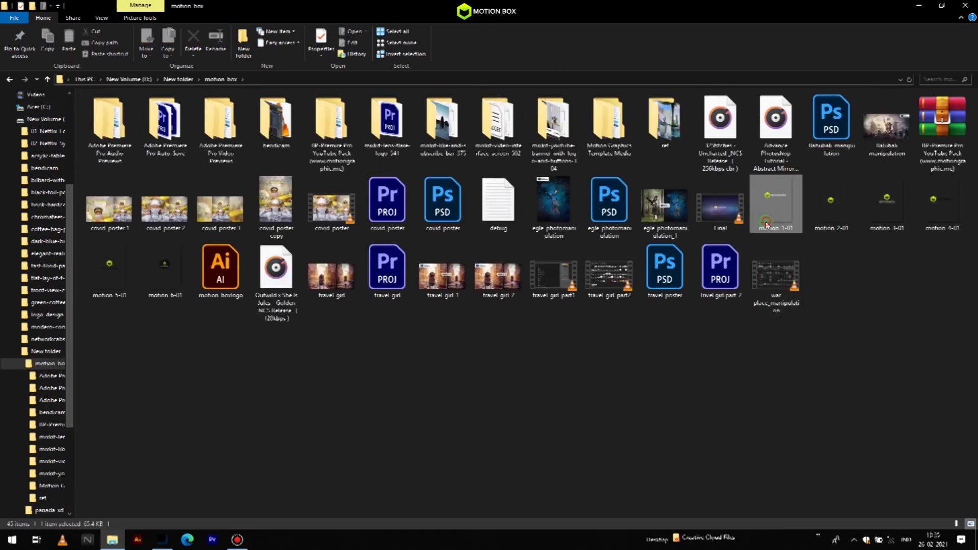
{"action": "left_click_drag", "start_coordinate": [767, 229], "coordinate": [422, 117]}
{"action": "key", "text": "Return"}
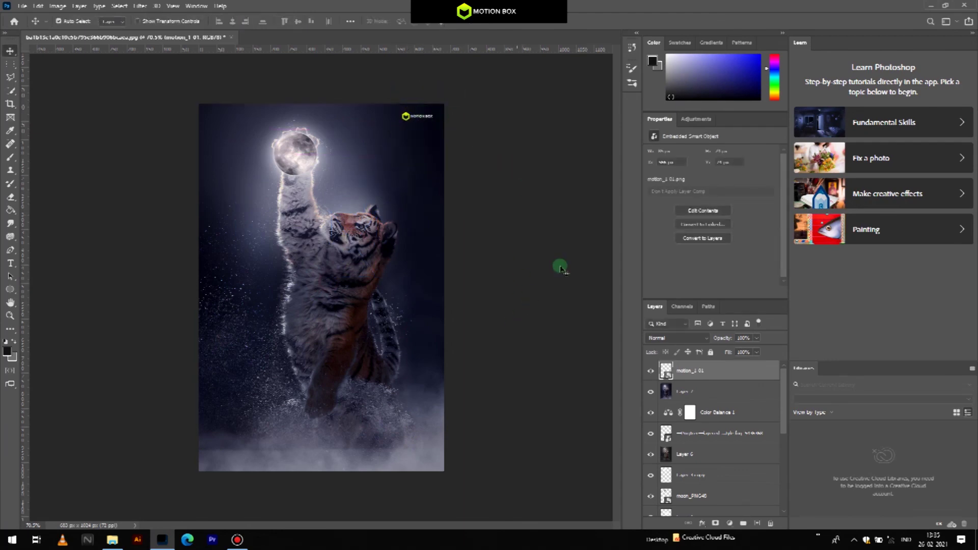